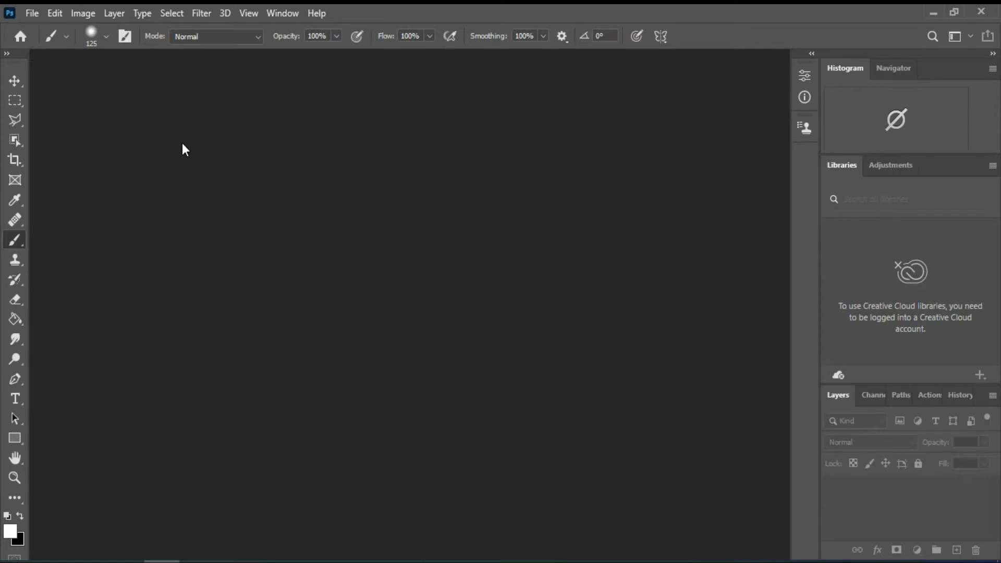
pyautogui.click(32, 12)
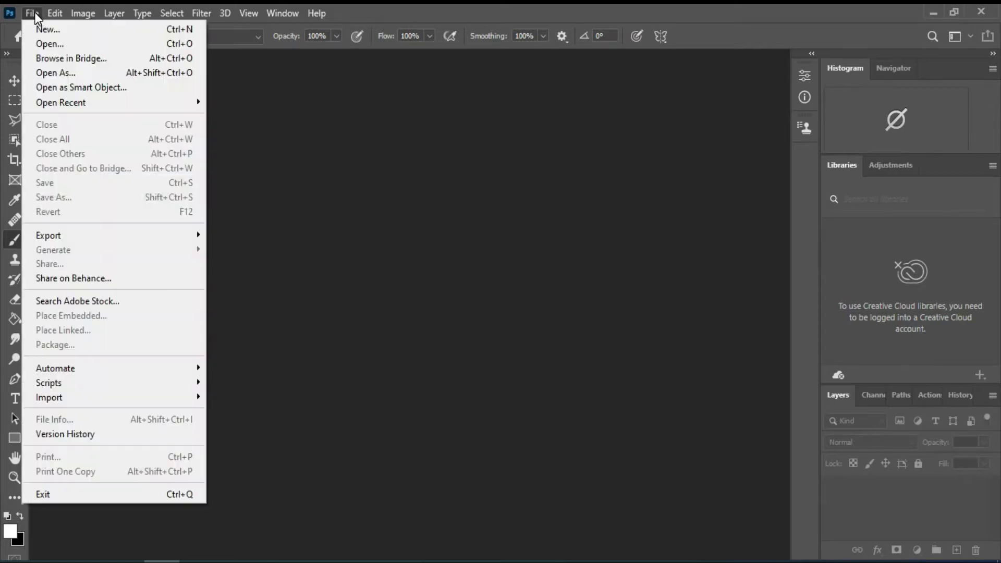
pyautogui.click(50, 43)
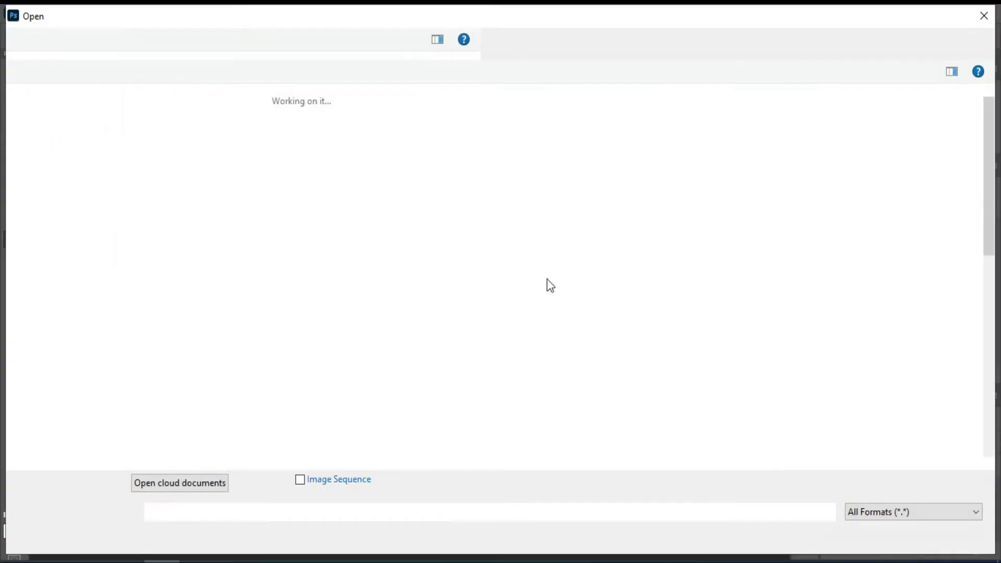
pyautogui.doubleClick(335, 360)
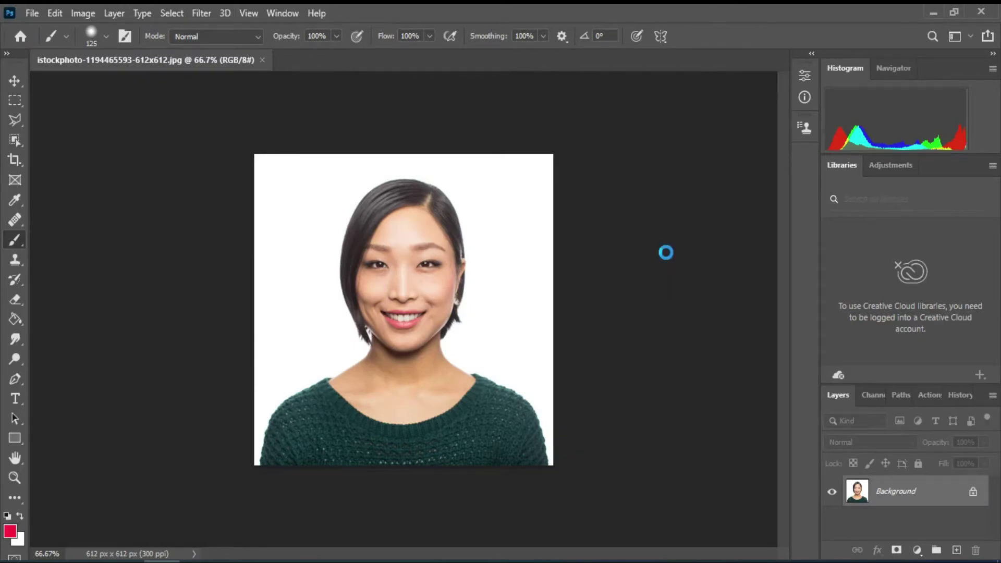
pyautogui.hotkey('ctrl', 'o')
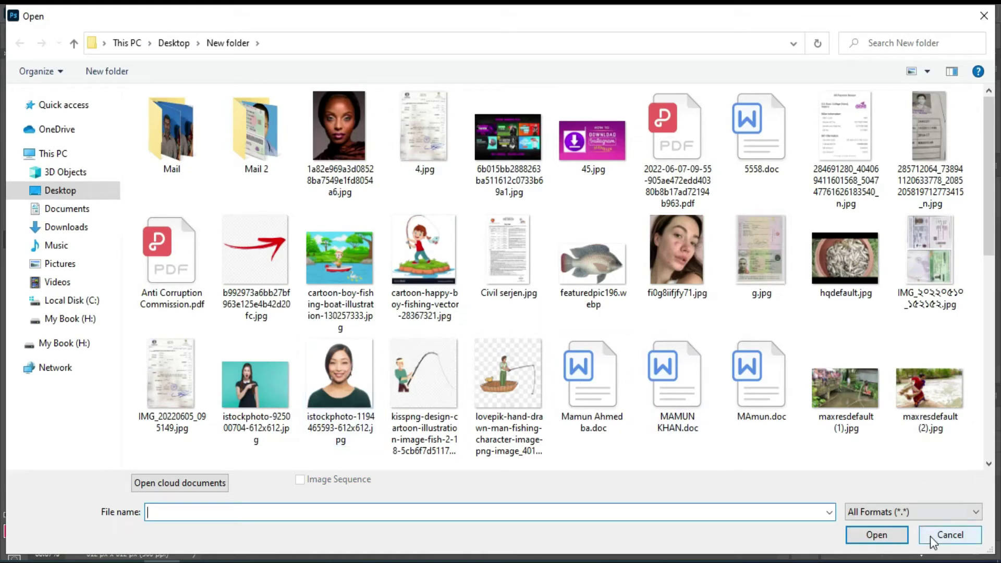
pyautogui.click(950, 535)
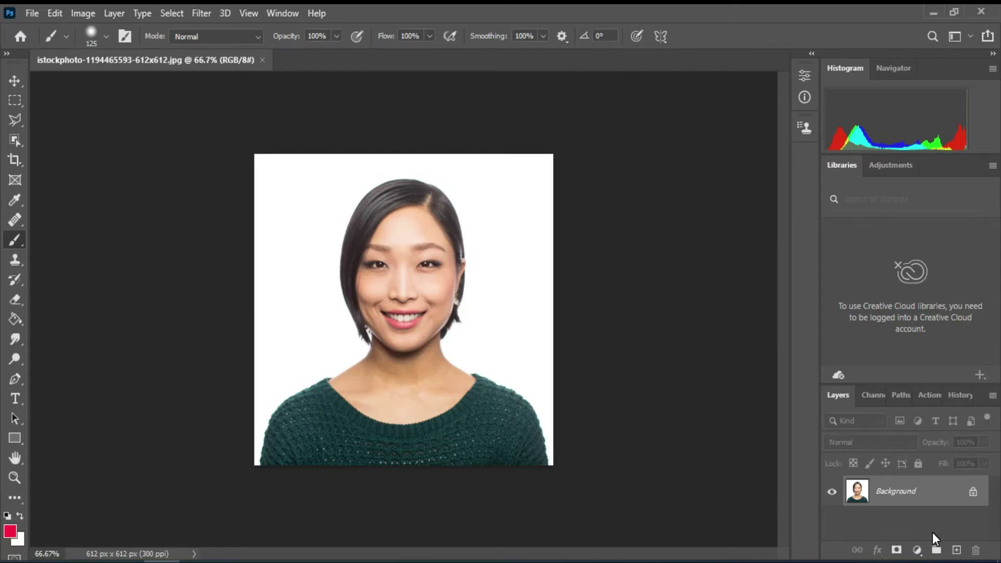
# Step: Duplicate the Background layer, then add a new empty layer beneath the copy and make it the active layer
pyautogui.hotkey('ctrl', 'j')
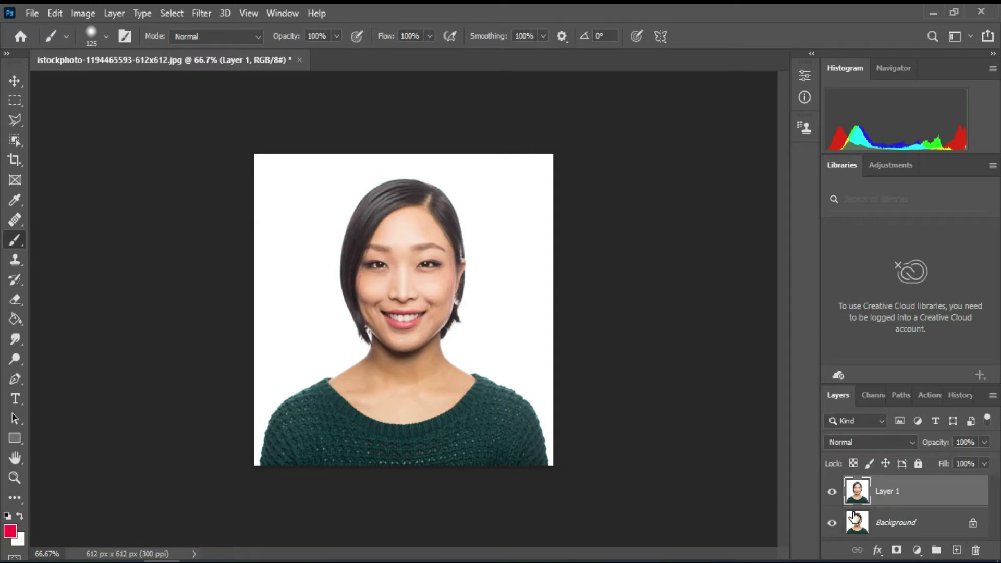
pyautogui.click(957, 551)
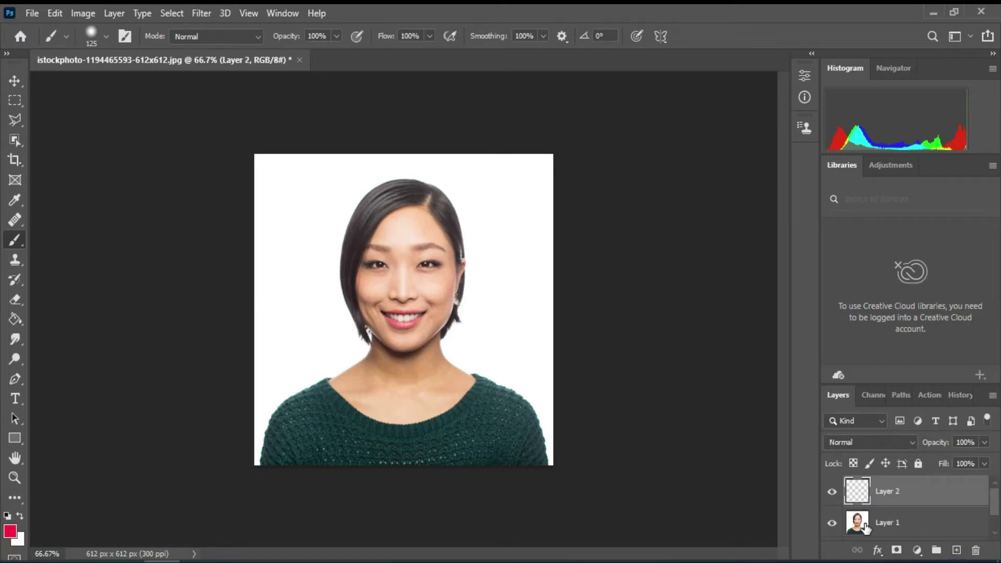
pyautogui.scroll(-1, 866, 523)
pyautogui.scroll(1, 865, 510)
pyautogui.moveTo(862, 524); pyautogui.dragTo(859, 478)
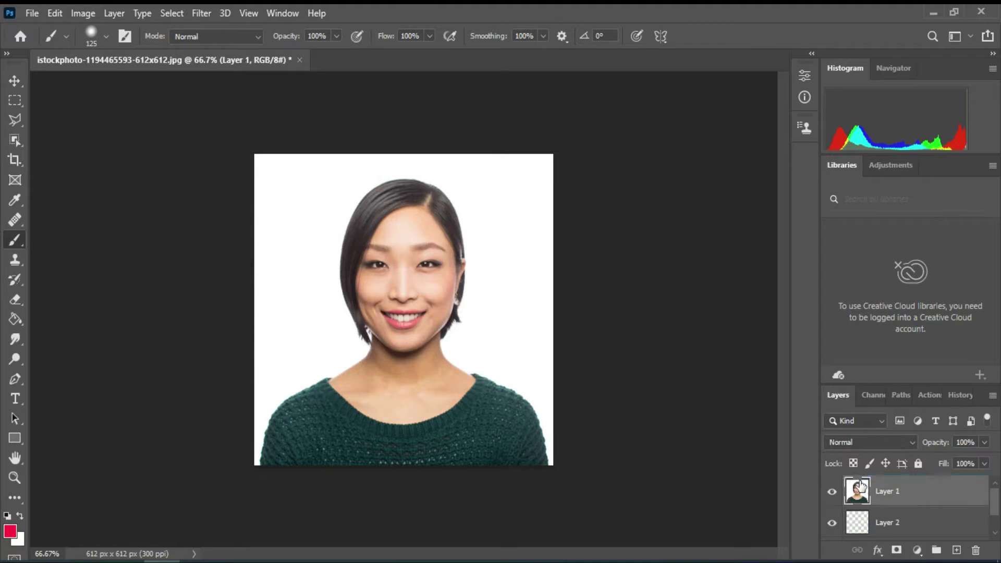
pyautogui.click(859, 524)
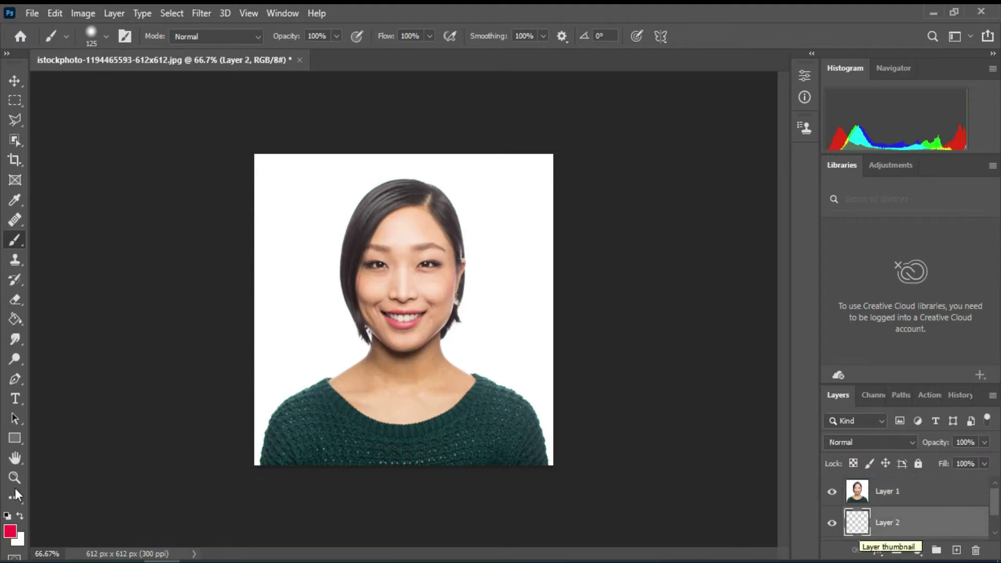
# Step: Pick a blue background color and fill the empty Layer 2 with the red foreground color using the Paint Bucket
pyautogui.click(19, 542)
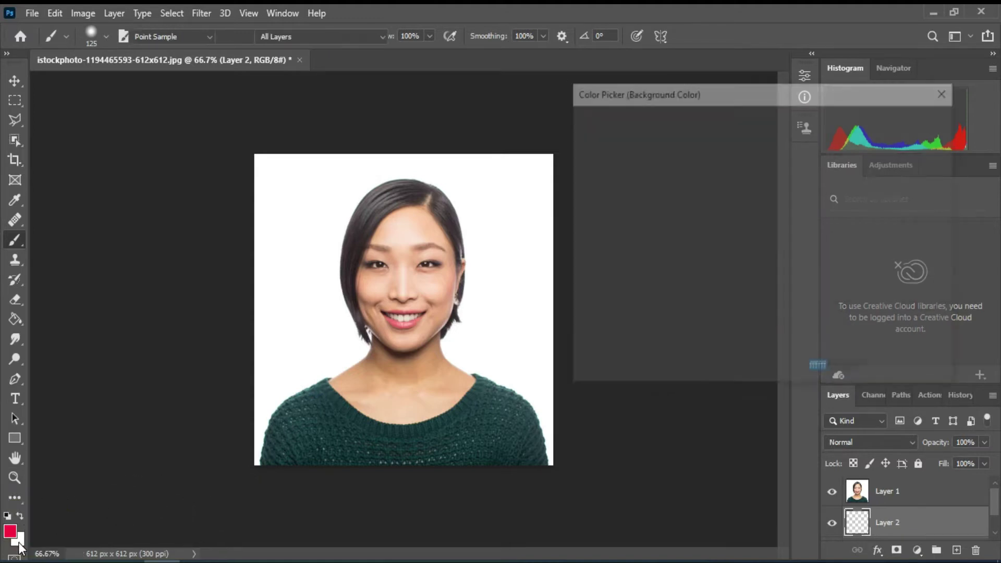
pyautogui.click(777, 189)
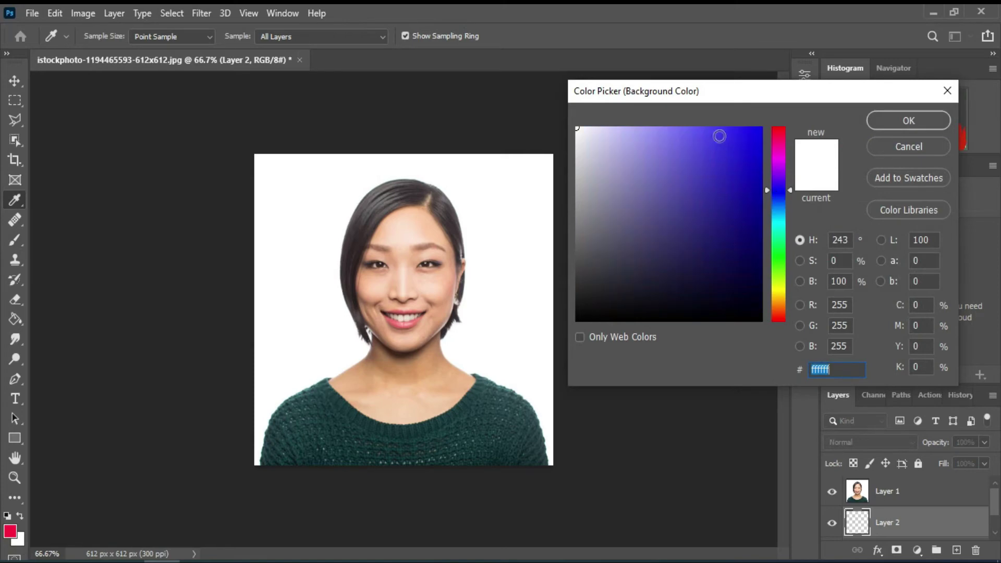
pyautogui.click(707, 131)
pyautogui.click(888, 124)
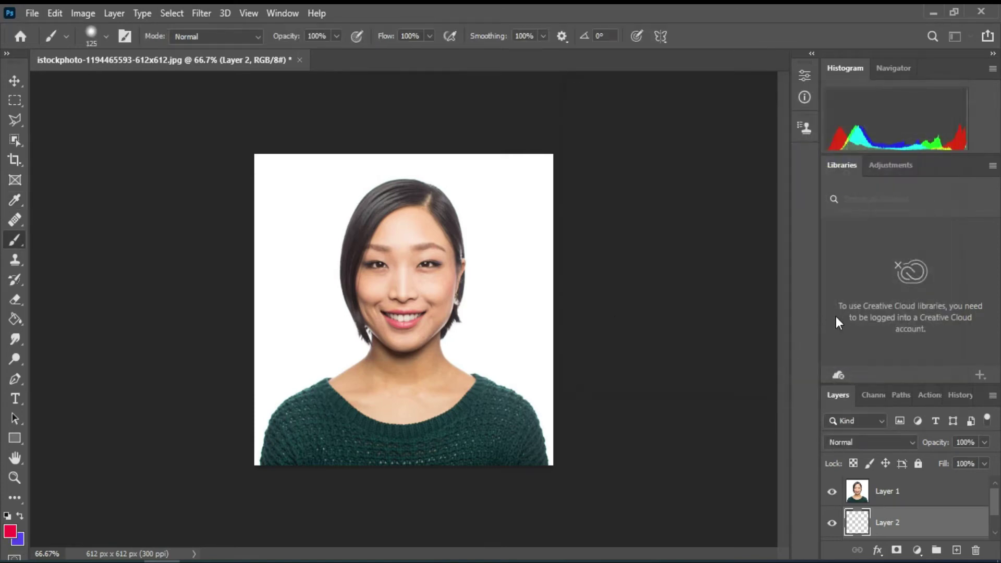
pyautogui.click(17, 325)
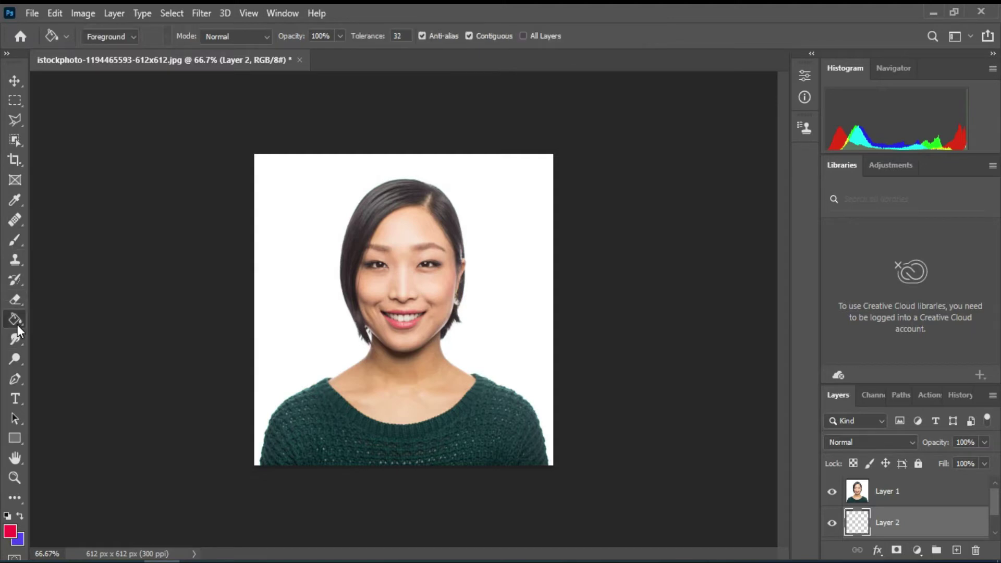
pyautogui.click(285, 294)
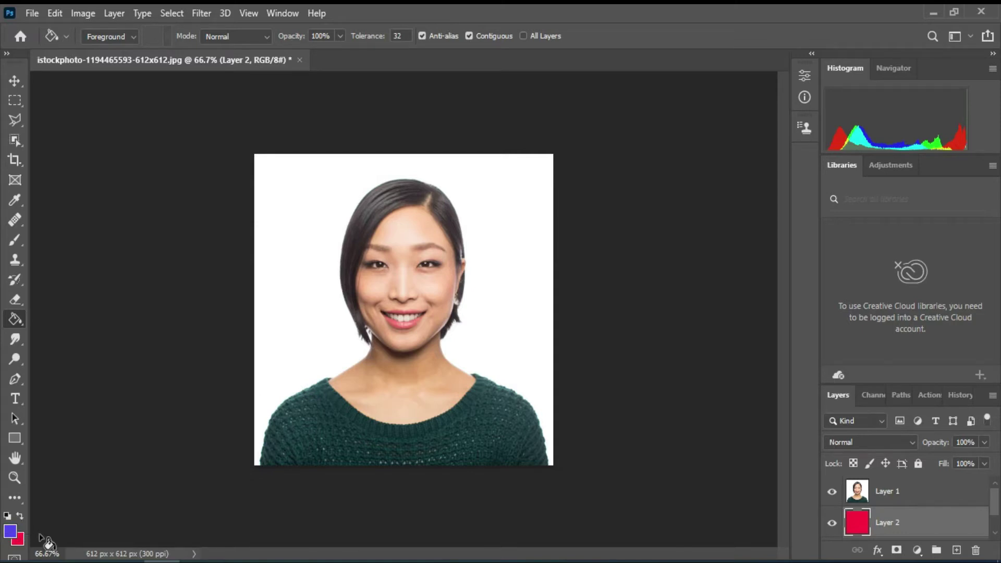
# Step: Swap the foreground and background colors and choose a medium blue as the foreground color
pyautogui.click(20, 518)
pyautogui.click(10, 532)
pyautogui.click(675, 142)
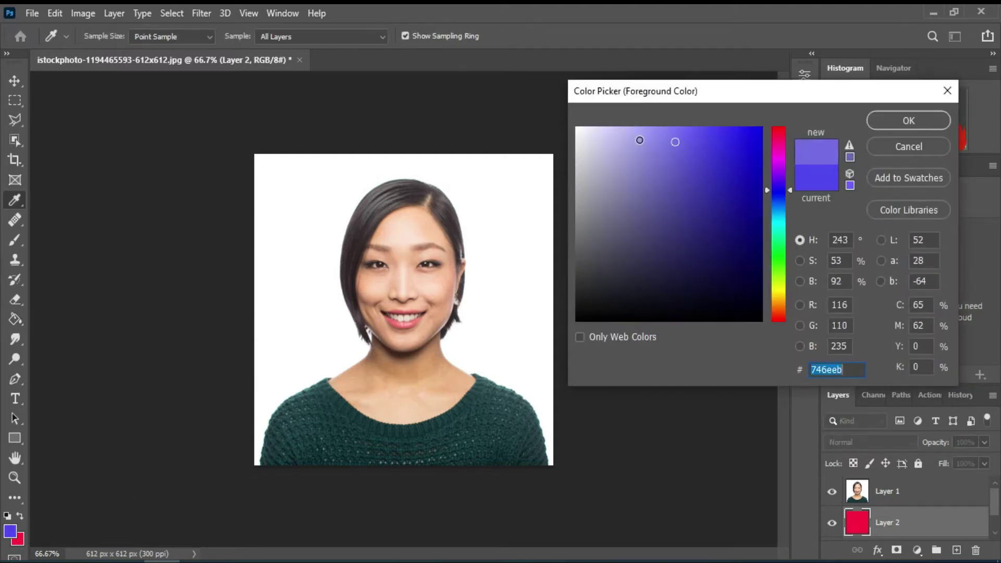
pyautogui.write('108276')
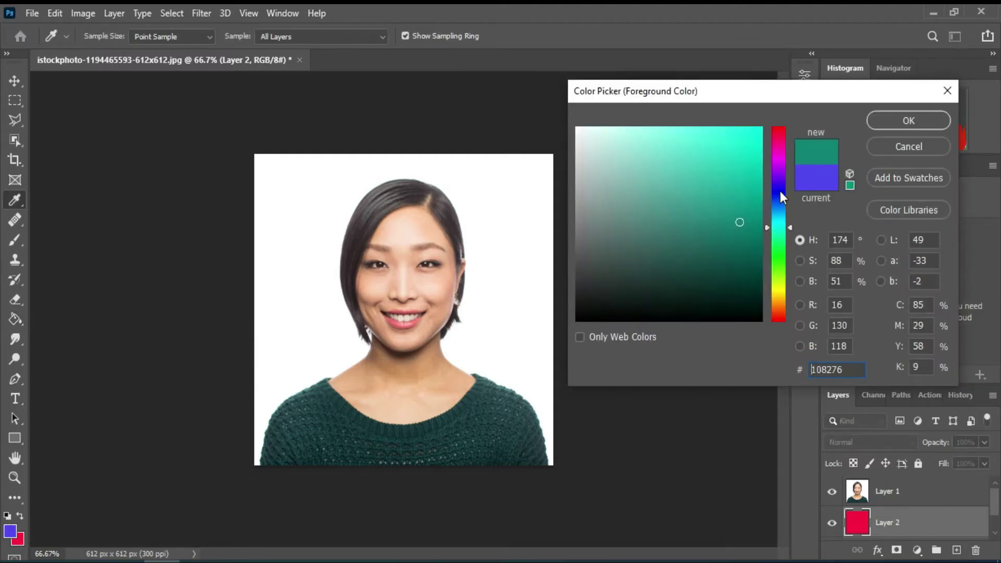
pyautogui.click(738, 132)
pyautogui.click(779, 196)
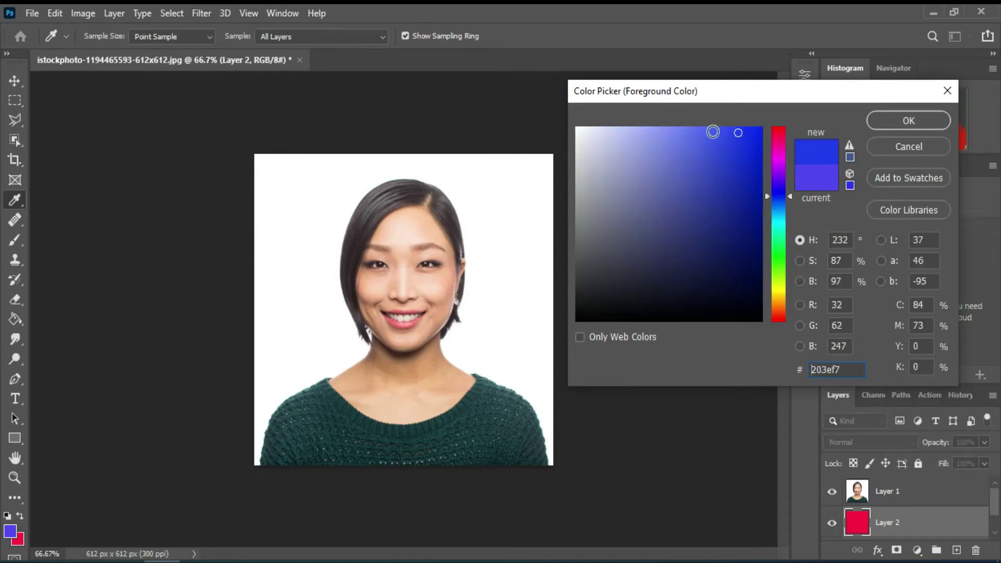
pyautogui.click(896, 127)
pyautogui.press('g')
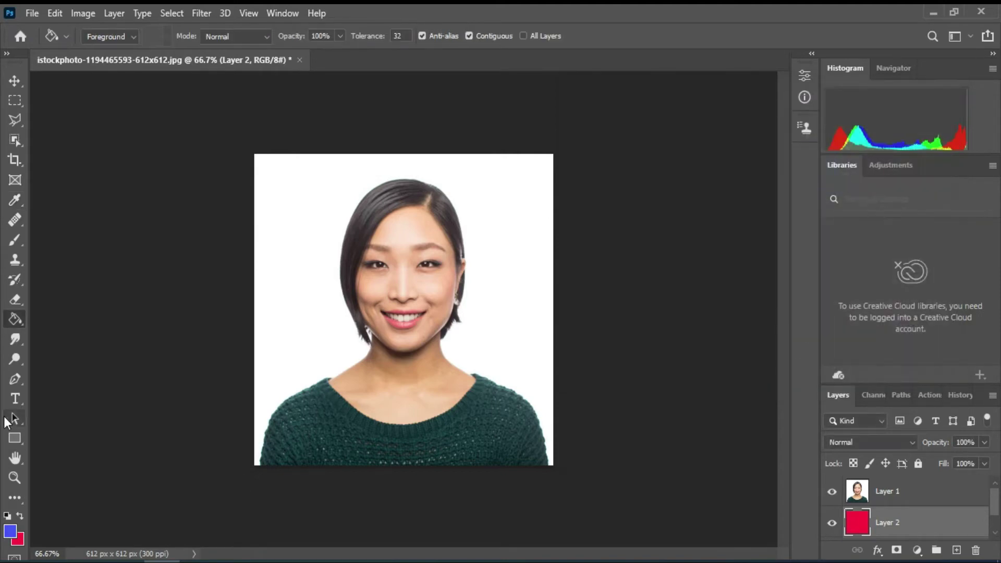
# Step: Fill Layer 2 with the blue foreground color using the Paint Bucket tool
pyautogui.rightClick(21, 323)
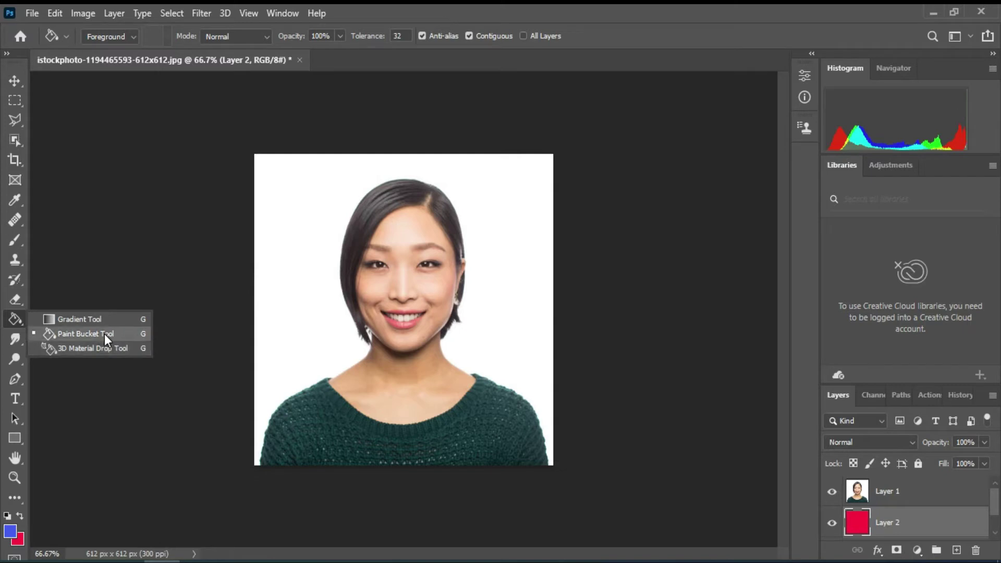
pyautogui.click(15, 322)
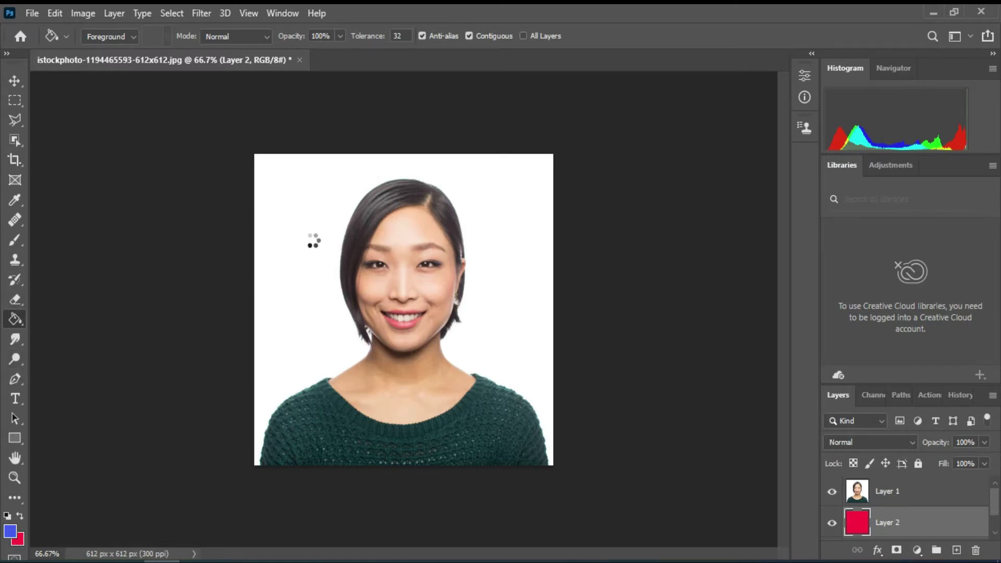
pyautogui.click(312, 242)
pyautogui.scroll(-1, 857, 522)
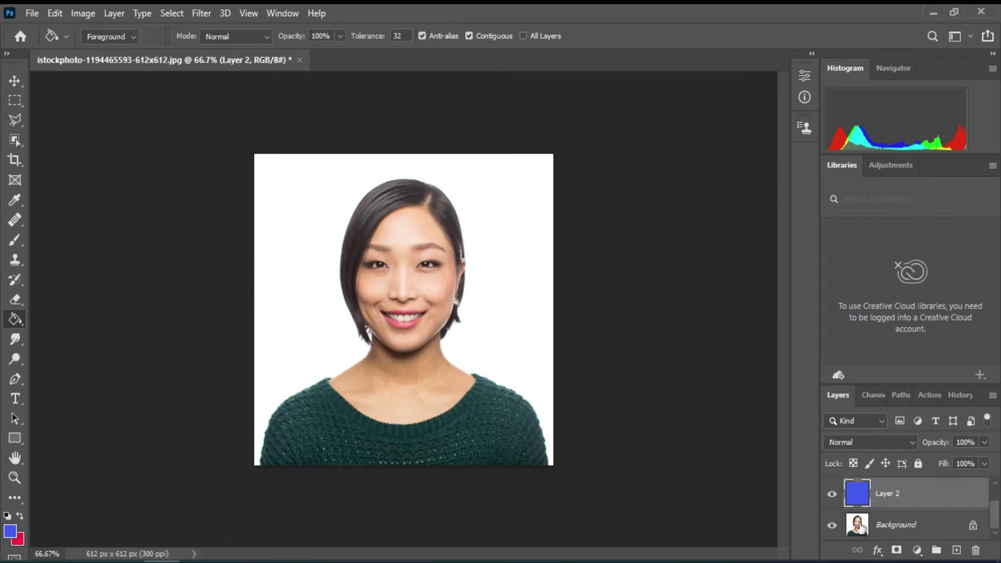
pyautogui.scroll(1, 915, 516)
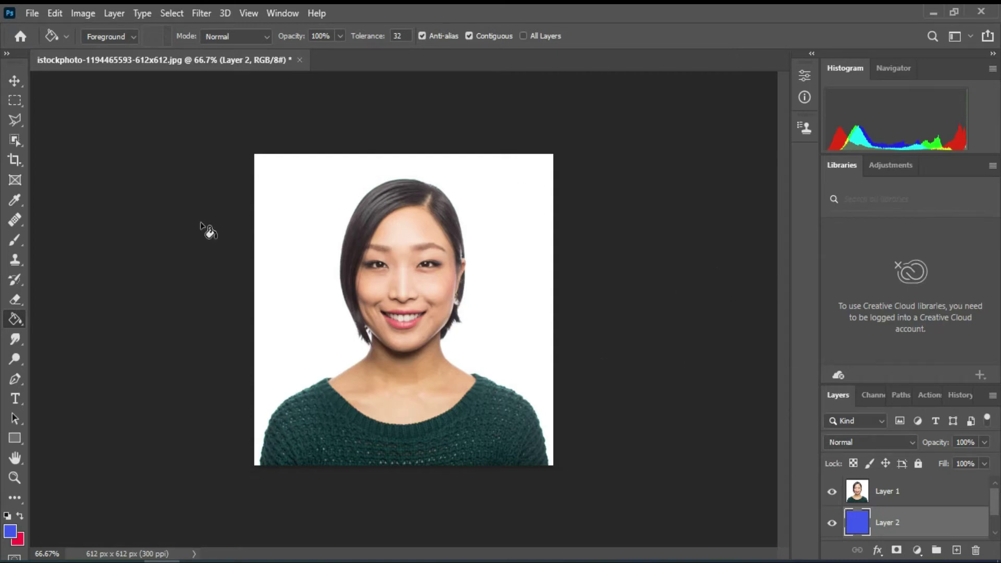
# Step: Clear the crop settings and set the crop to 1.5 in wide by 1.9 in high at 300 px/in
pyautogui.click(10, 163)
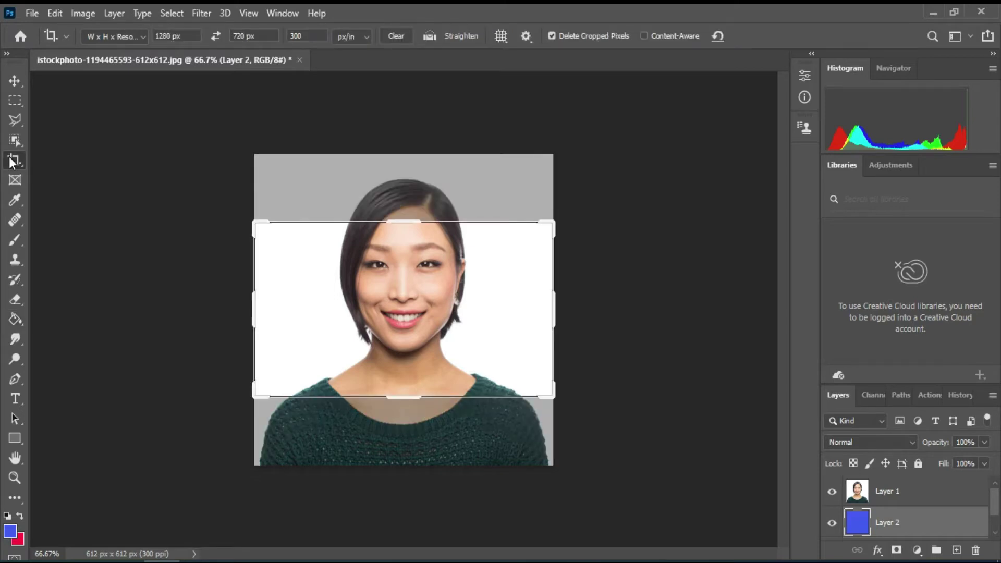
pyautogui.click(394, 34)
pyautogui.click(188, 34)
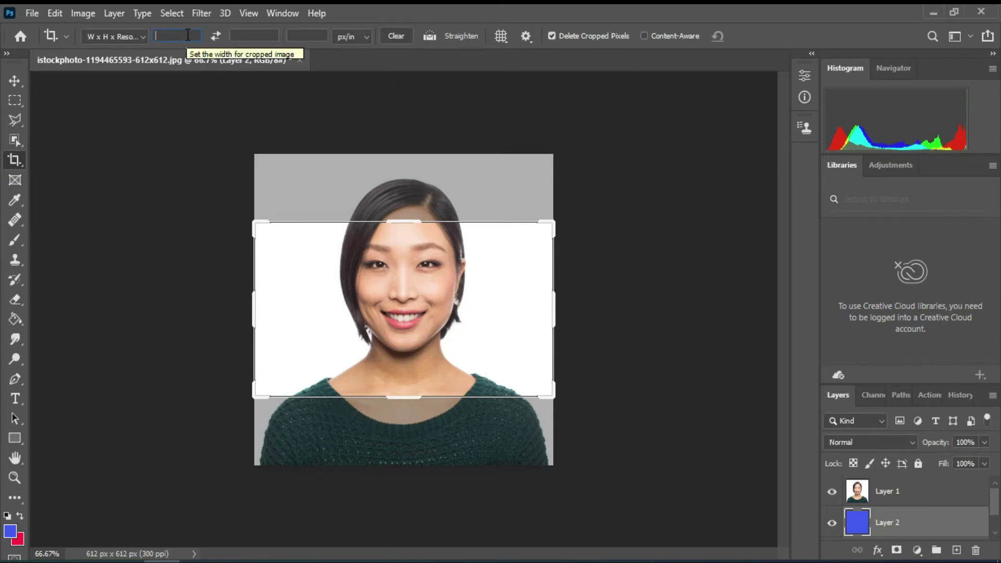
pyautogui.write('1.5')
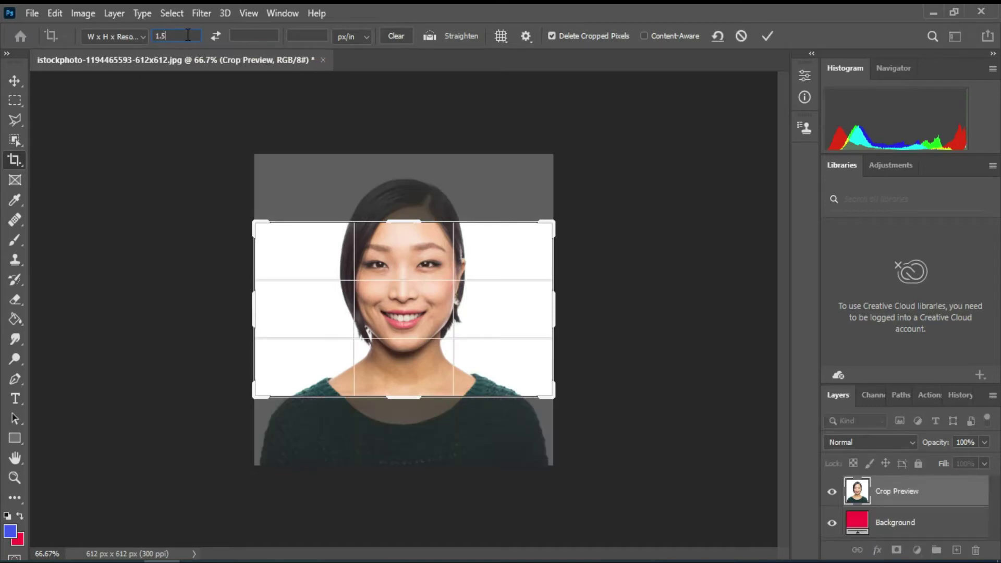
pyautogui.press('Tab')
pyautogui.write('1.5')
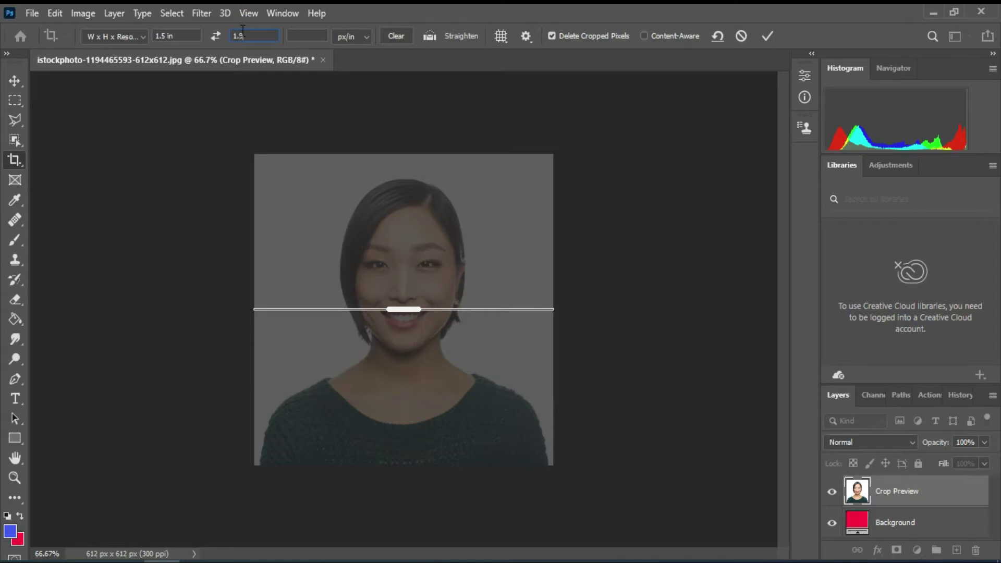
pyautogui.write('9')
pyautogui.press('Tab')
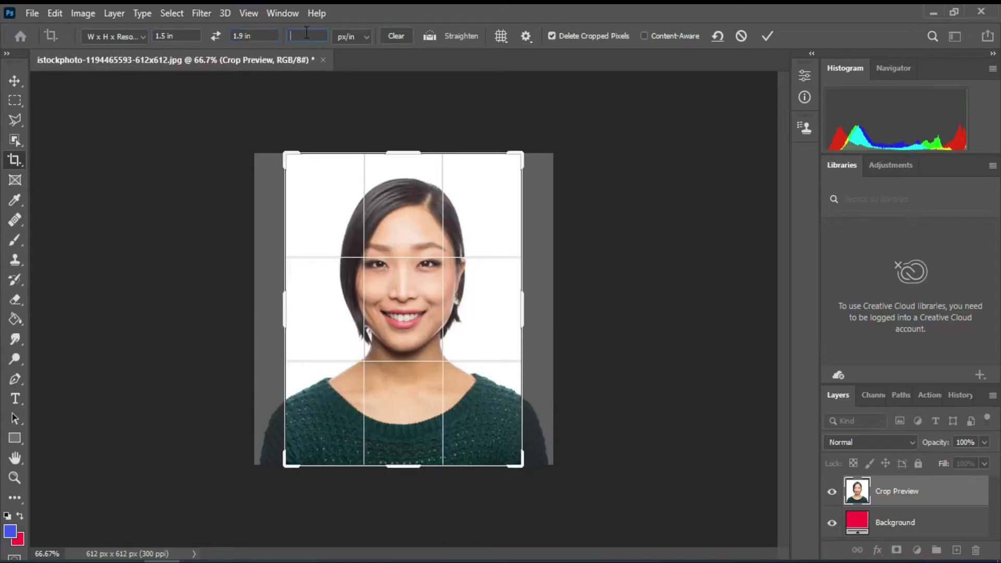
pyautogui.write('300')
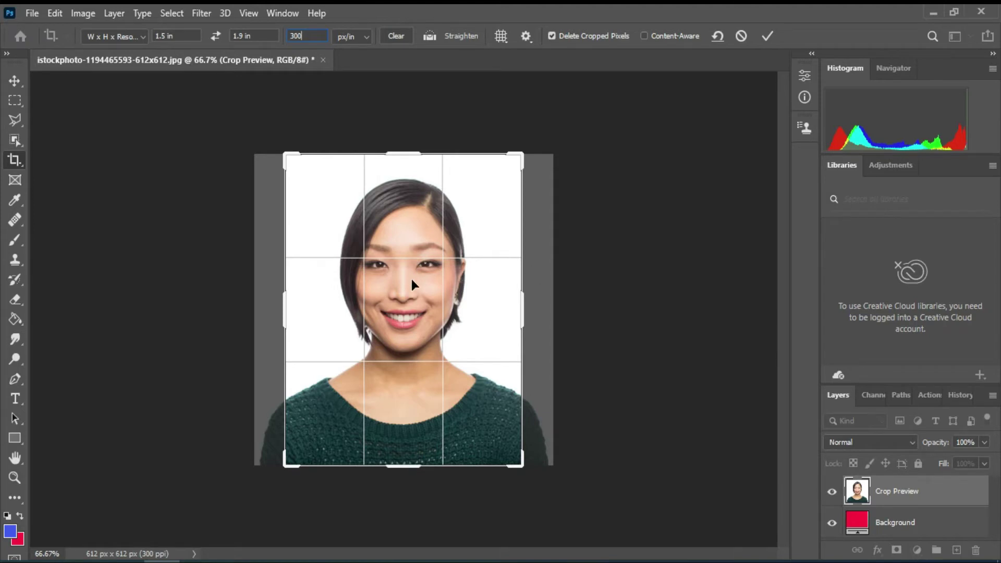
# Step: Fit the crop frame over the full height of the photo, center the woman horizontally in it, and apply the crop
pyautogui.moveTo(415, 280); pyautogui.dragTo(232, 297)
pyautogui.moveTo(570, 93); pyautogui.dragTo(496, 107)
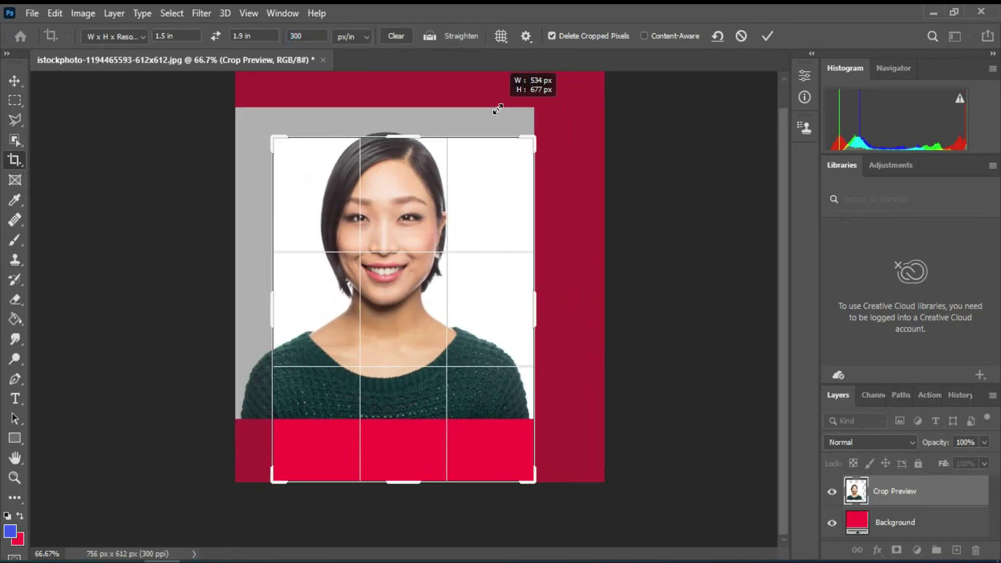
pyautogui.moveTo(402, 218); pyautogui.dragTo(385, 247)
pyautogui.moveTo(272, 137); pyautogui.dragTo(284, 152)
pyautogui.moveTo(524, 474); pyautogui.dragTo(543, 465)
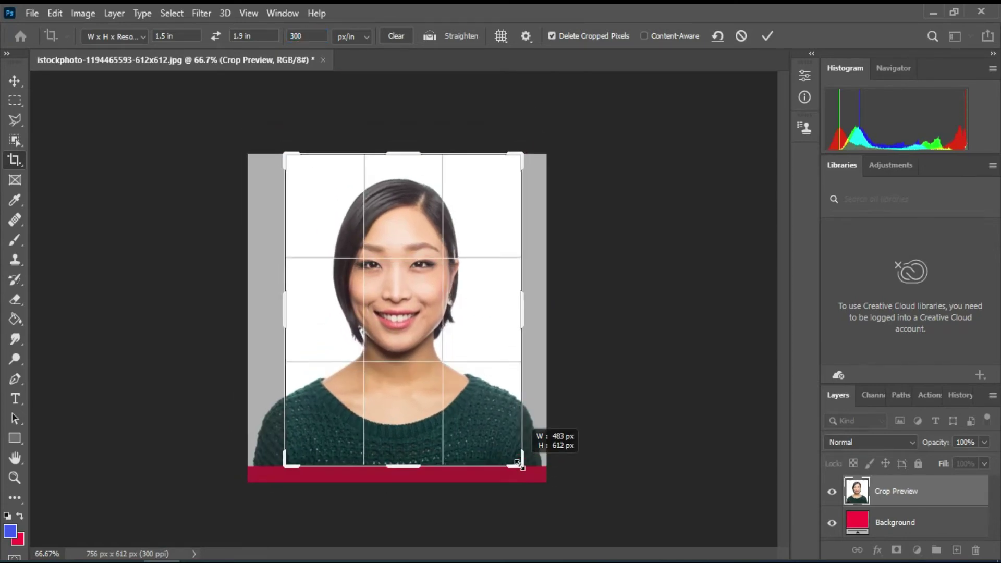
pyautogui.moveTo(398, 325); pyautogui.dragTo(405, 326)
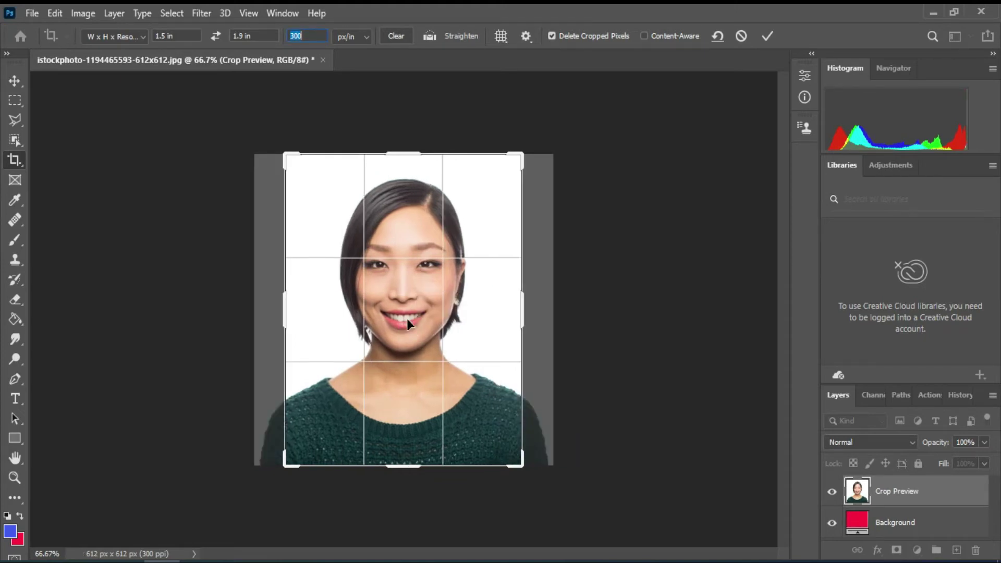
pyautogui.click(407, 323)
pyautogui.press('Return')
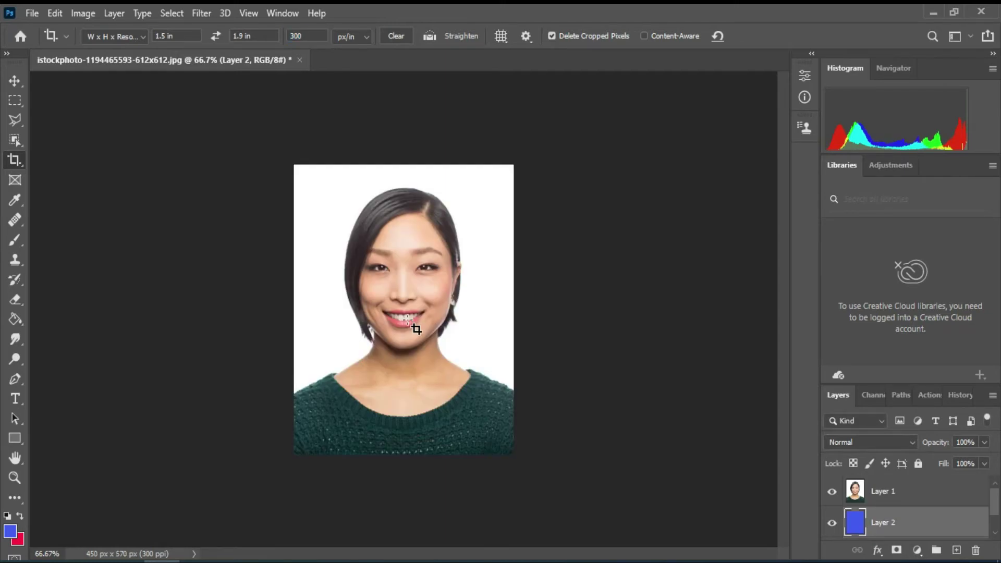
# Step: Make Layer 1 the active layer and choose the Object Selection tool
pyautogui.click(881, 491)
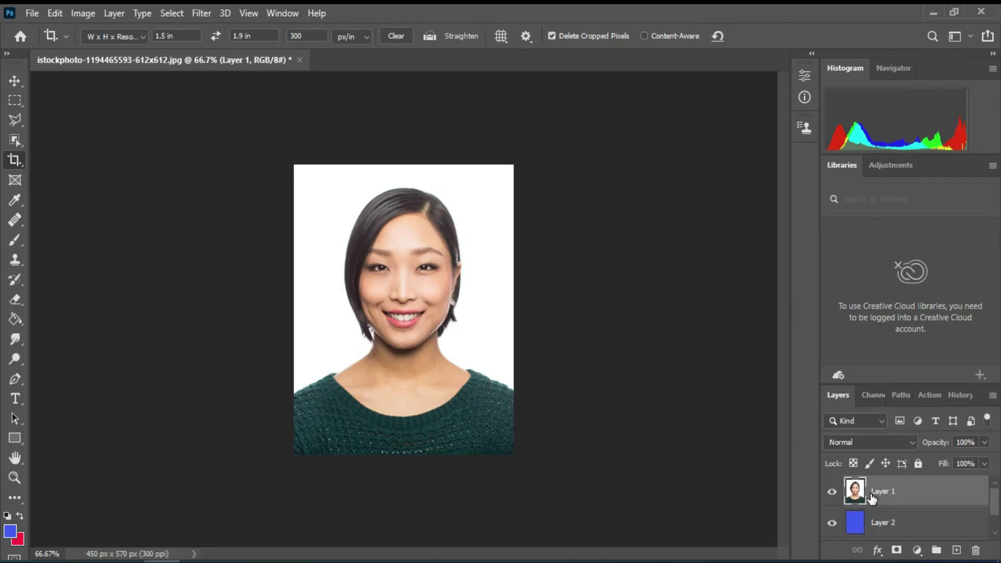
pyautogui.click(14, 100)
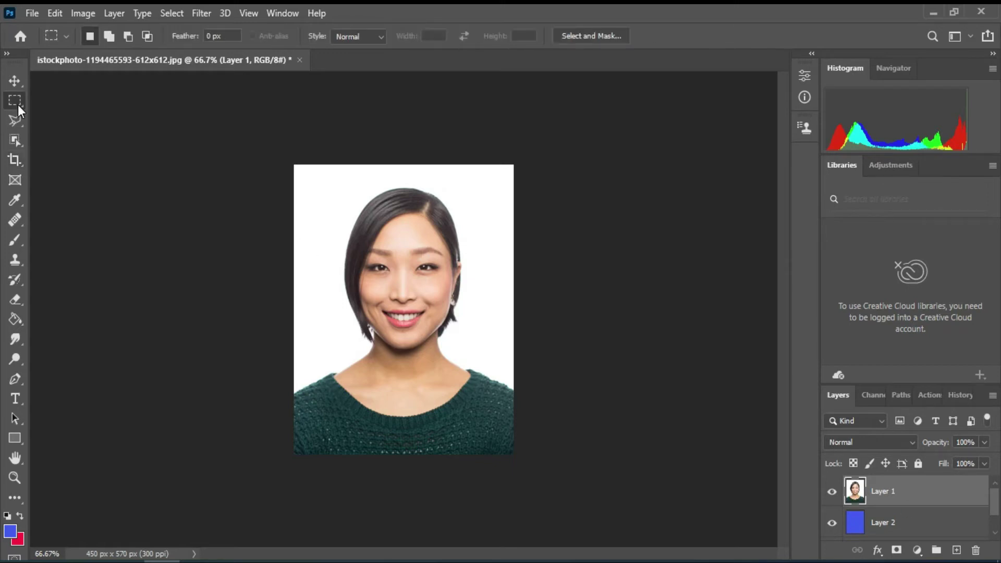
pyautogui.click(15, 140)
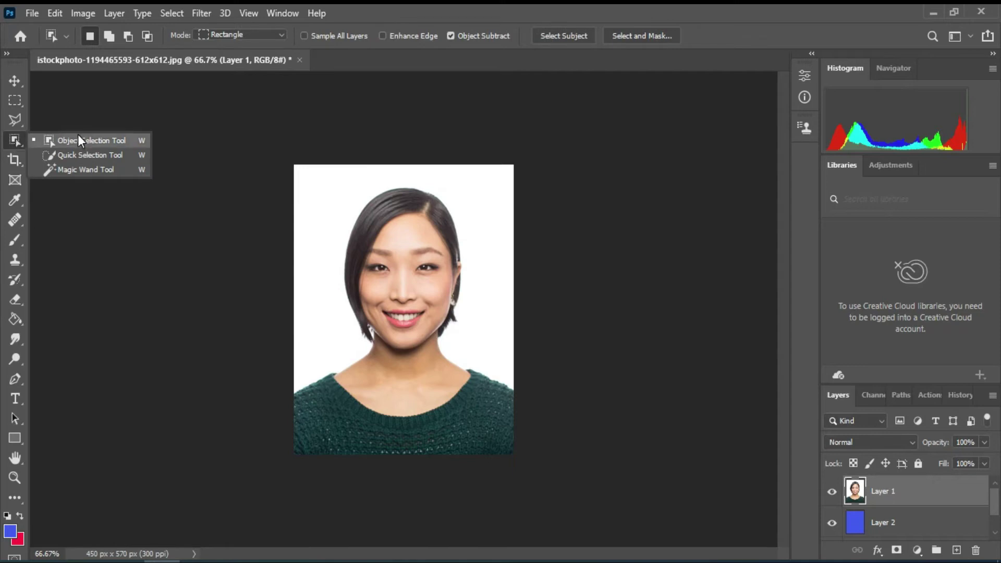
pyautogui.click(447, 6)
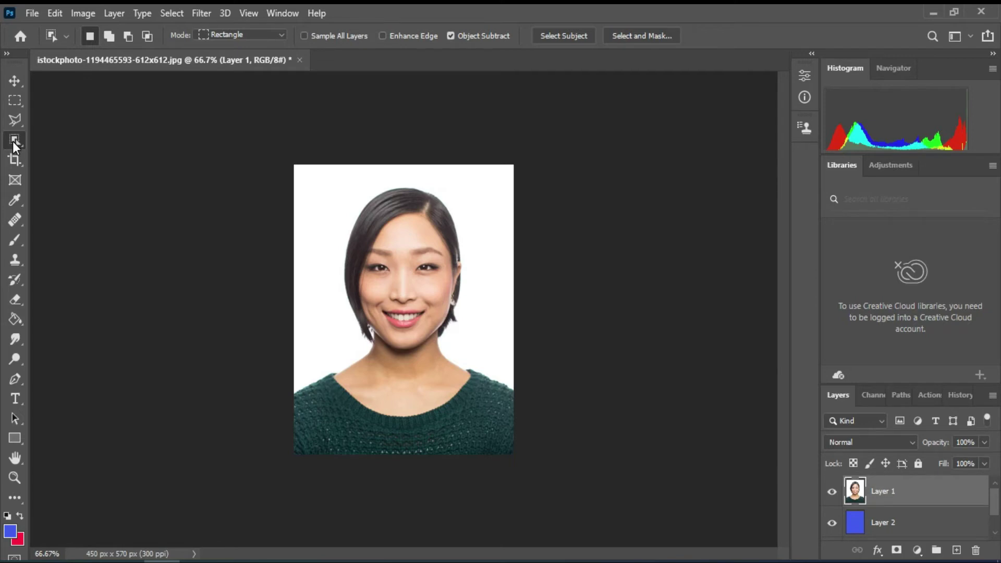
pyautogui.rightClick(14, 141)
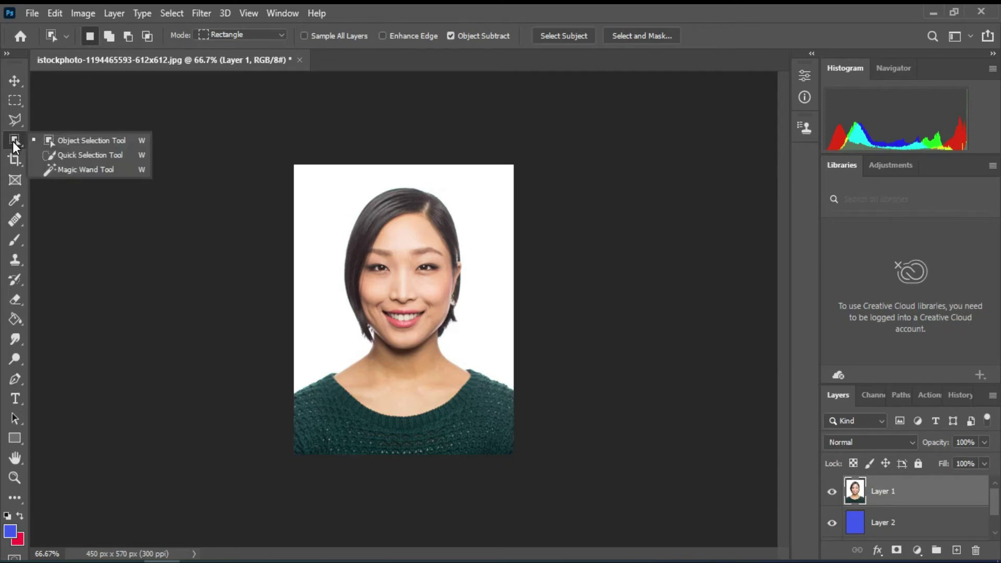
pyautogui.click(345, 52)
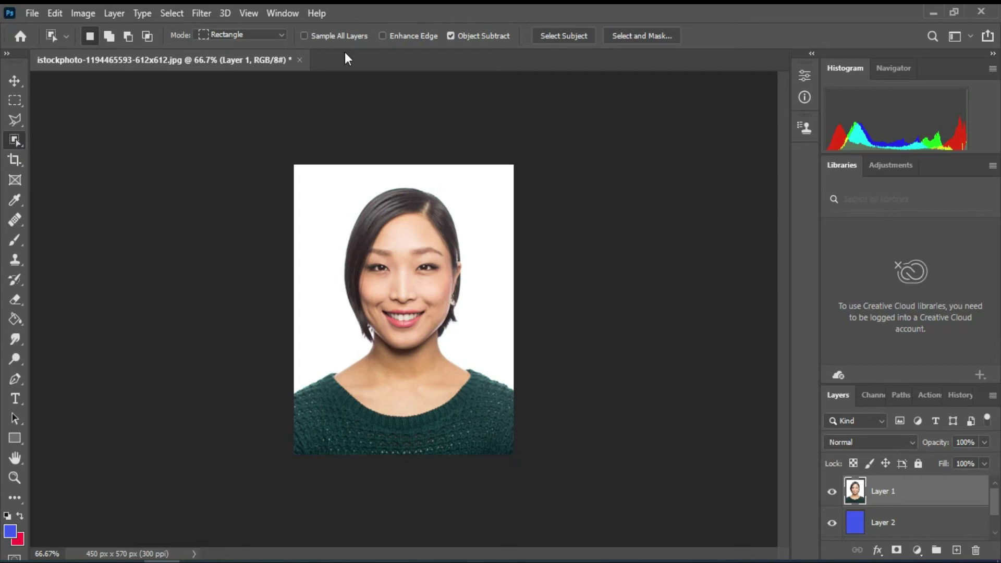
pyautogui.rightClick(9, 139)
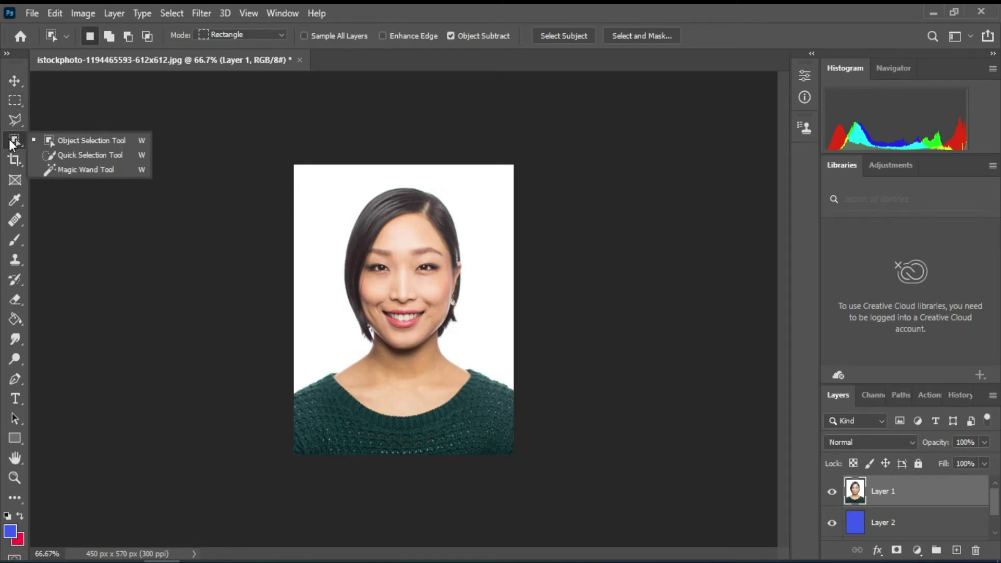
pyautogui.click(48, 157)
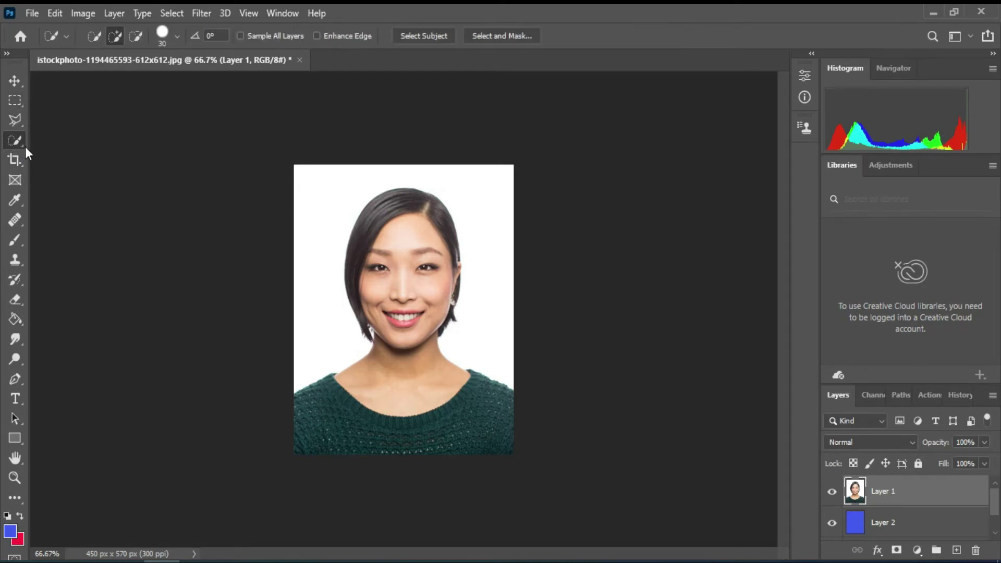
pyautogui.rightClick(16, 142)
pyautogui.click(58, 170)
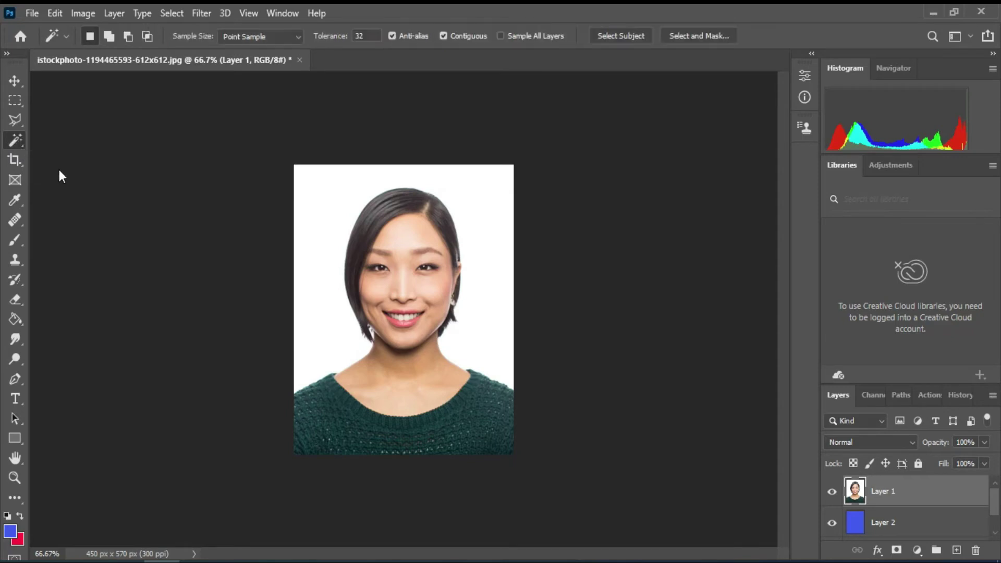
# Step: Select the woman on Layer 1 by framing the whole photo with the Object Selection tool, and inspect the selection edge around her hair
pyautogui.rightClick(16, 140)
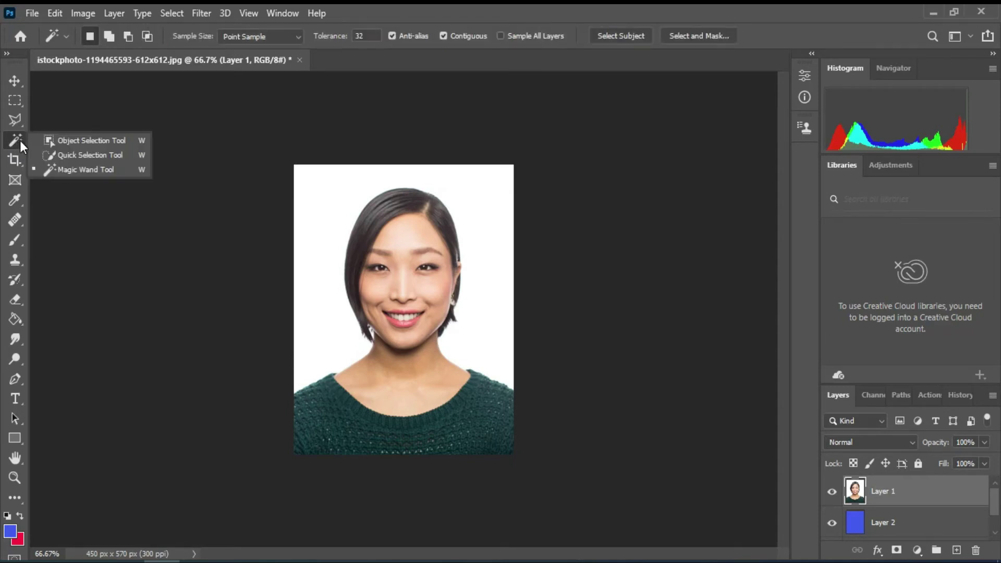
pyautogui.click(93, 141)
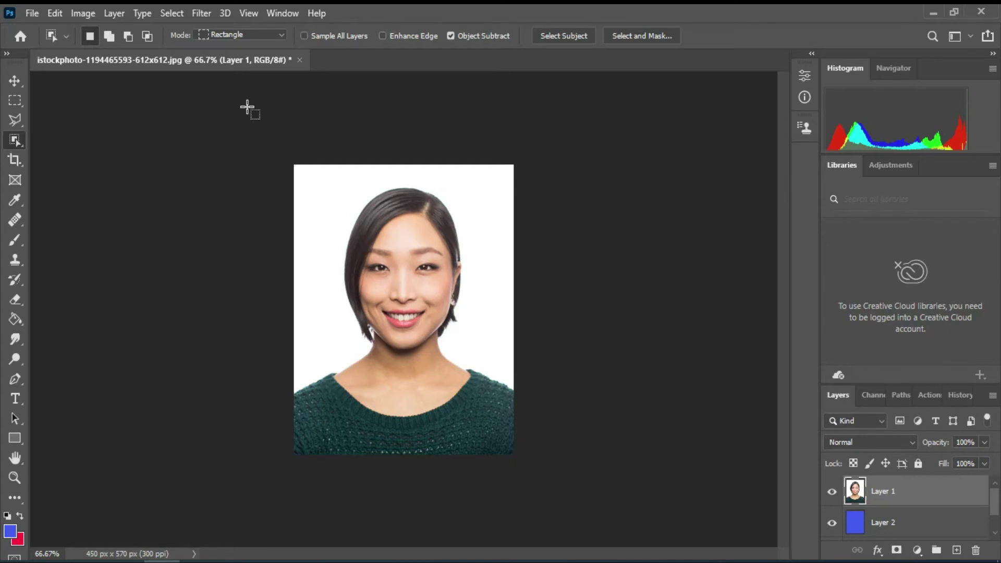
pyautogui.moveTo(246, 107); pyautogui.dragTo(604, 480)
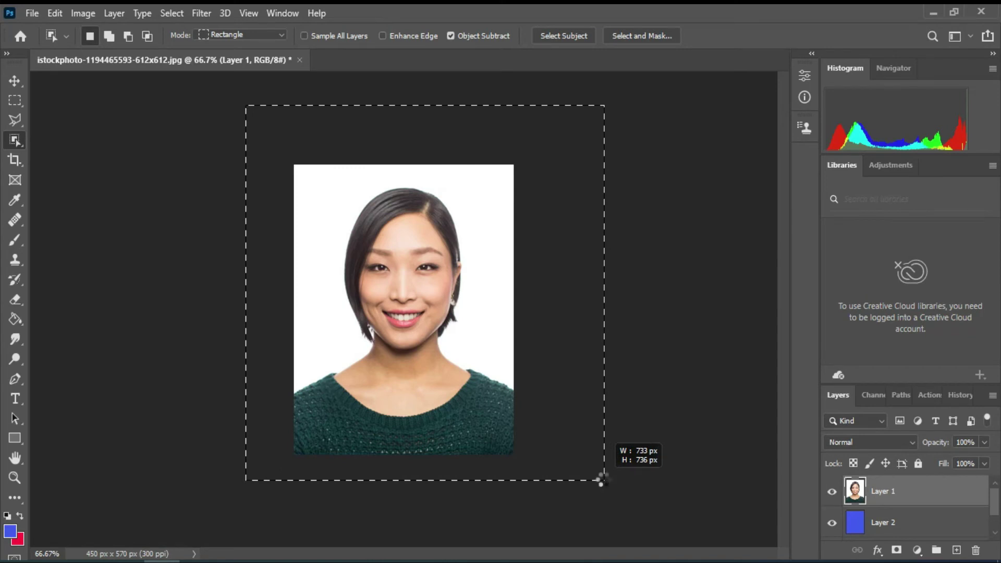
pyautogui.moveTo(603, 479); pyautogui.dragTo(603, 480)
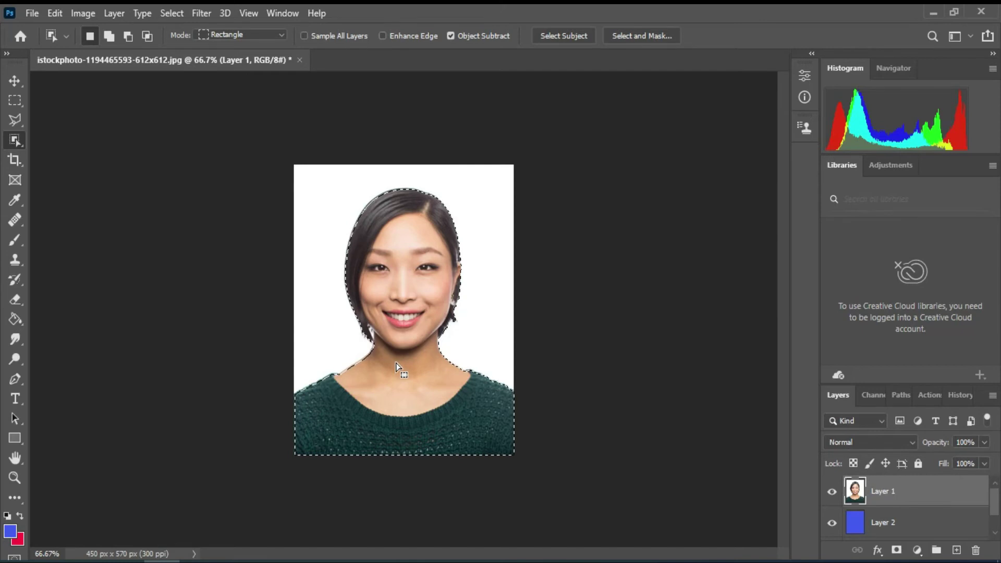
pyautogui.hotkey('ctrl', '+')
pyautogui.scroll(5, 396, 368)
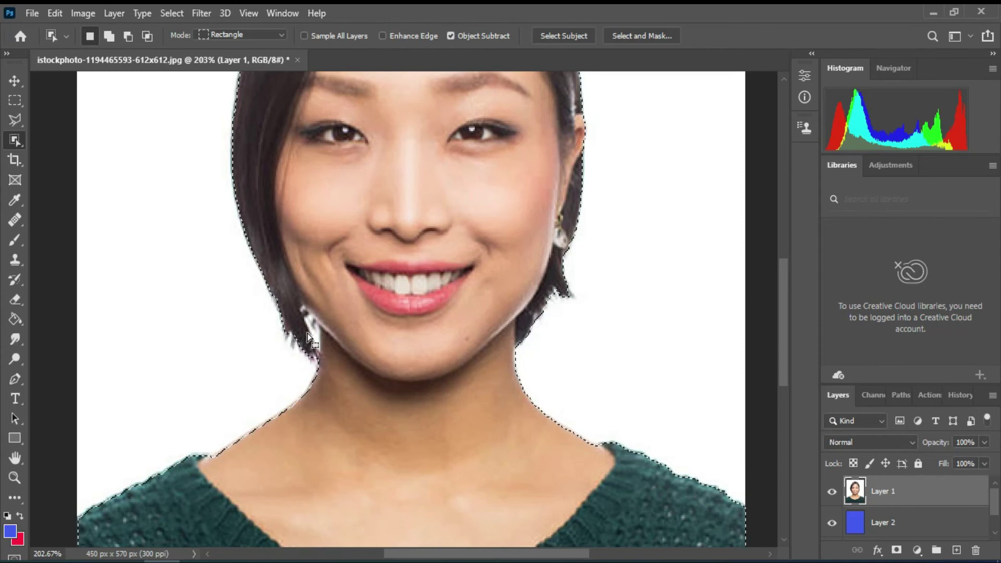
pyautogui.scroll(-6, 307, 338)
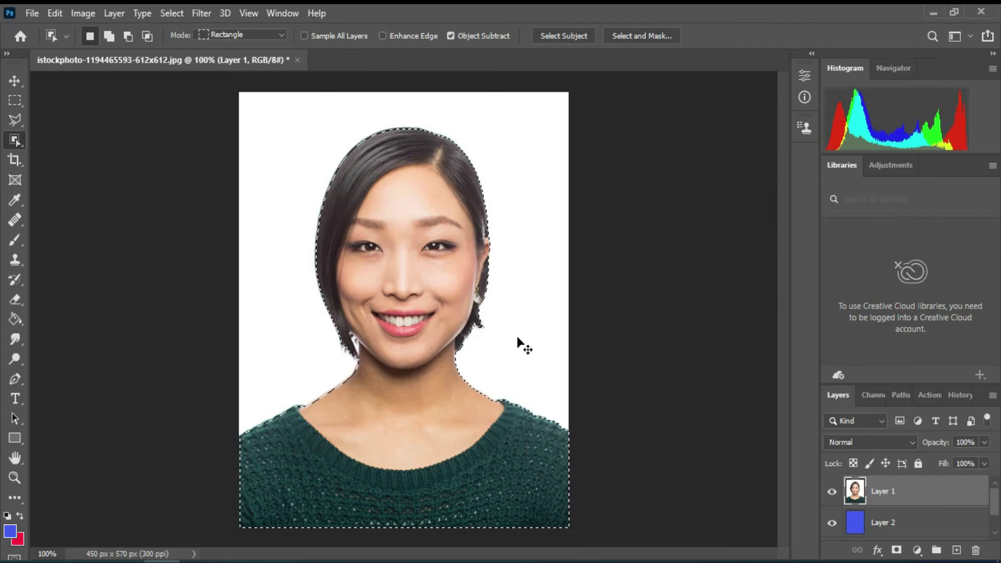
# Step: Invert the selection, delete the white background from Layer 1, and clear the selection
pyautogui.click(166, 13)
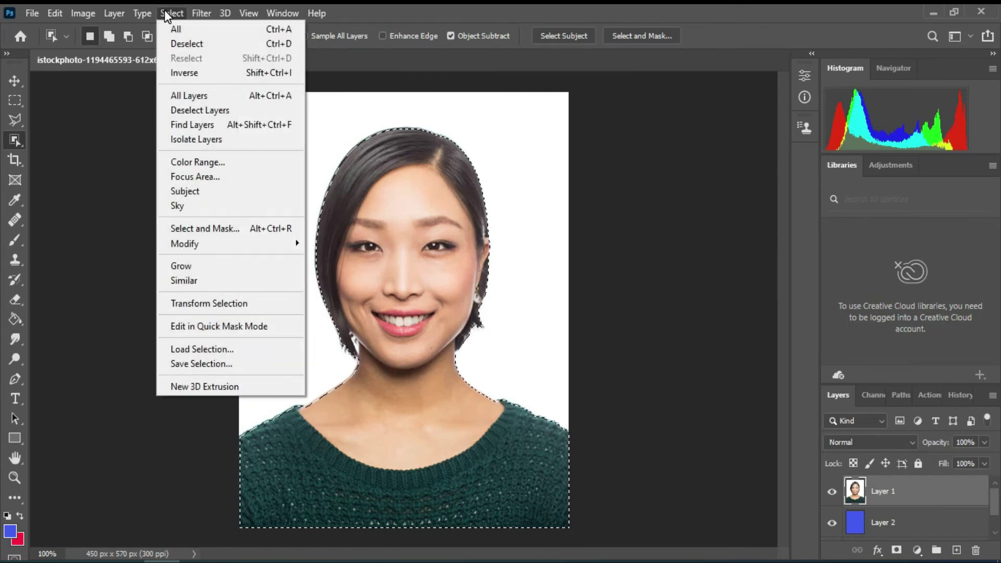
pyautogui.click(197, 73)
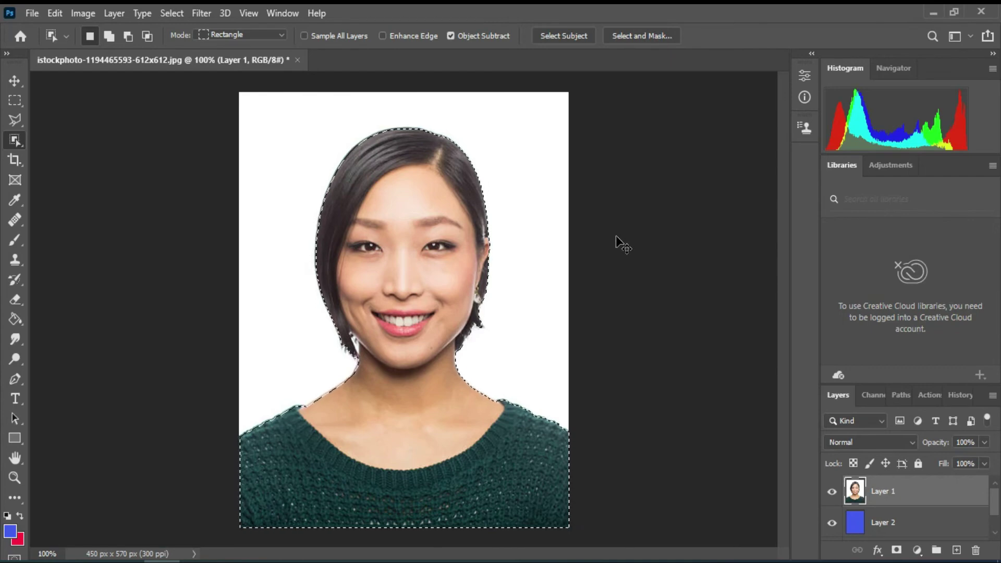
pyautogui.hotkey('shift', 'ctrl', 'i')
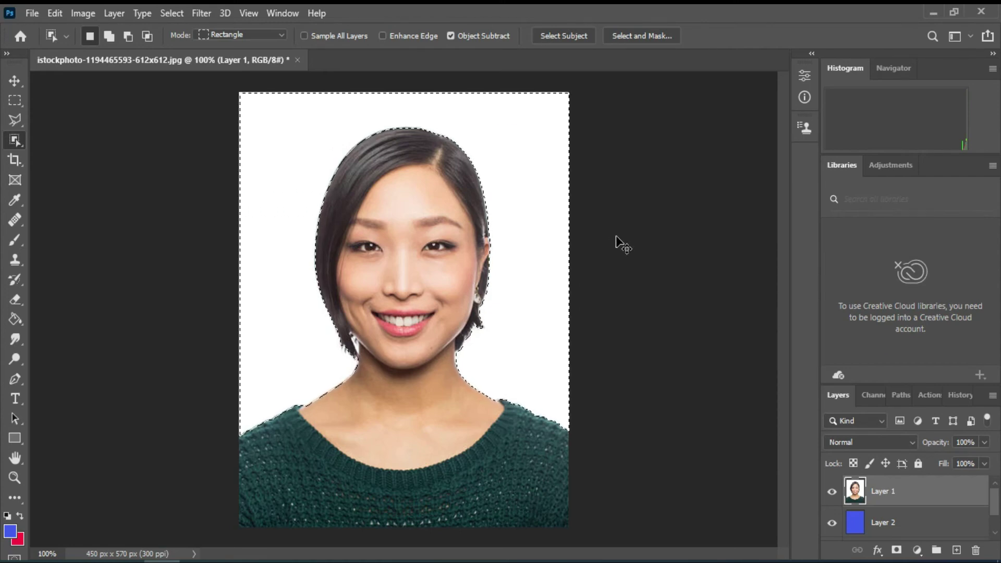
pyautogui.press('Delete')
pyautogui.hotkey('ctrl', 'd')
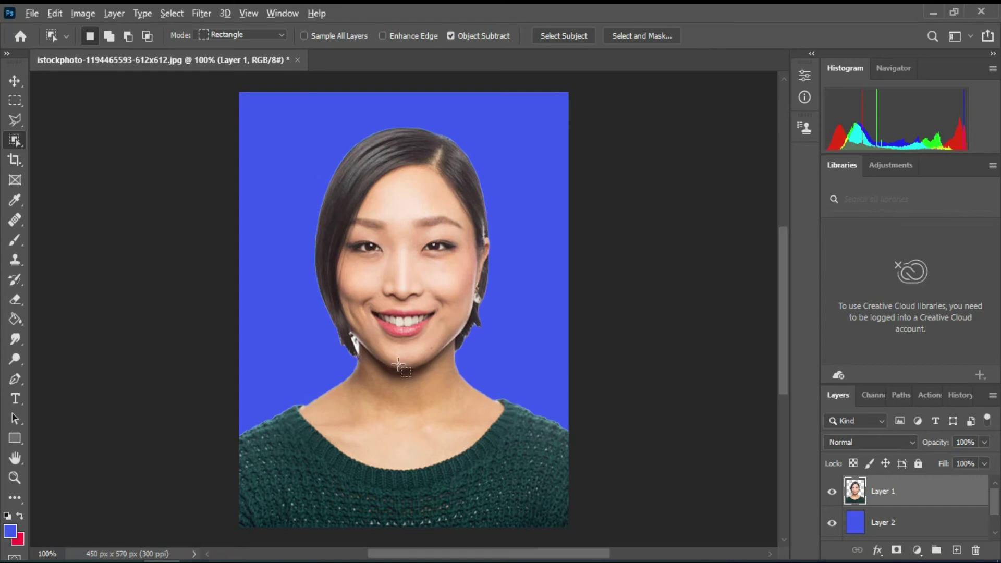
# Step: Select the white gap between the woman's hair and neck with the Magic Wand, delete it, and clear the selection
pyautogui.scroll(5, 365, 350)
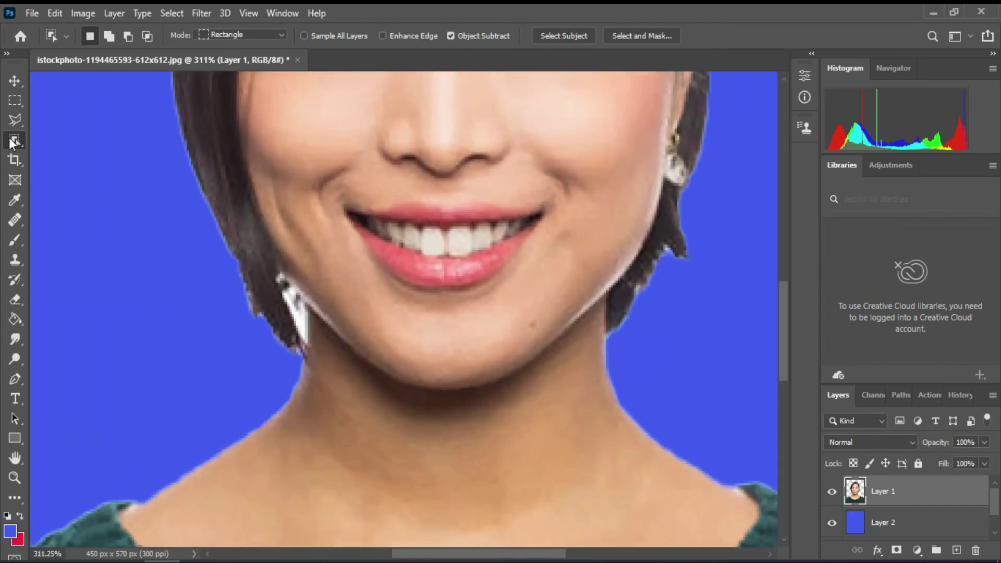
pyautogui.rightClick(13, 138)
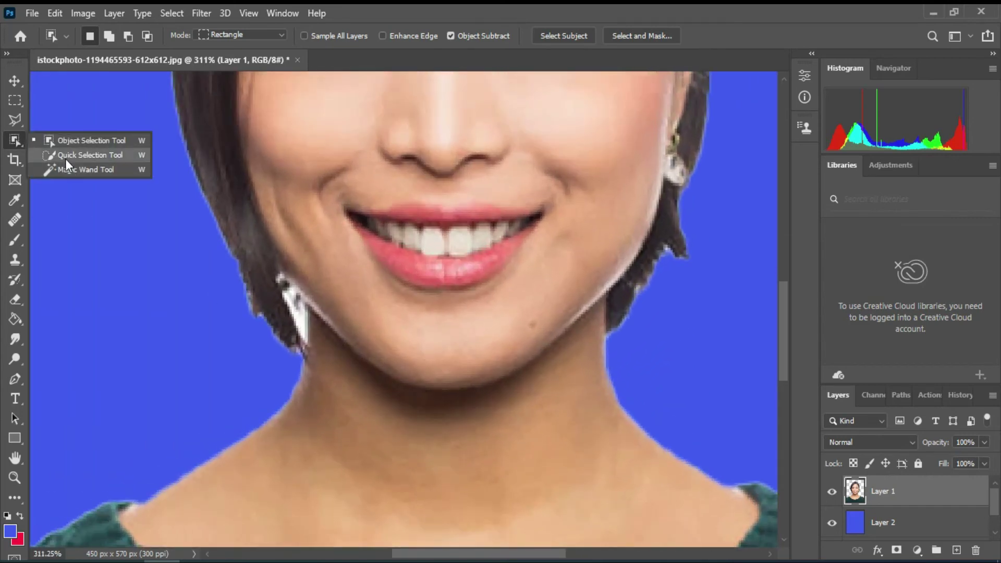
pyautogui.click(66, 165)
pyautogui.click(293, 298)
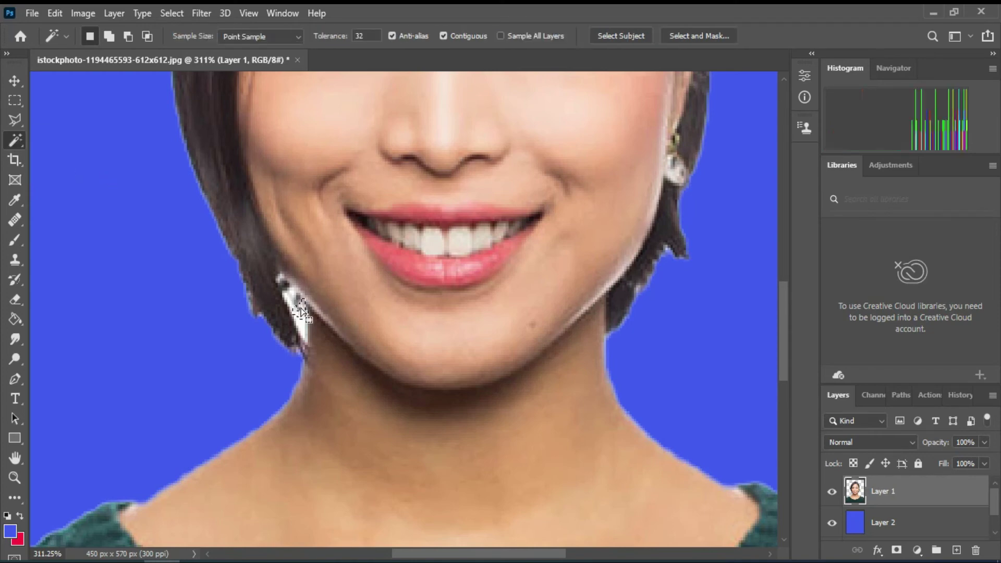
pyautogui.keyDown('shift'); pyautogui.click(291, 297); pyautogui.keyUp('shift')
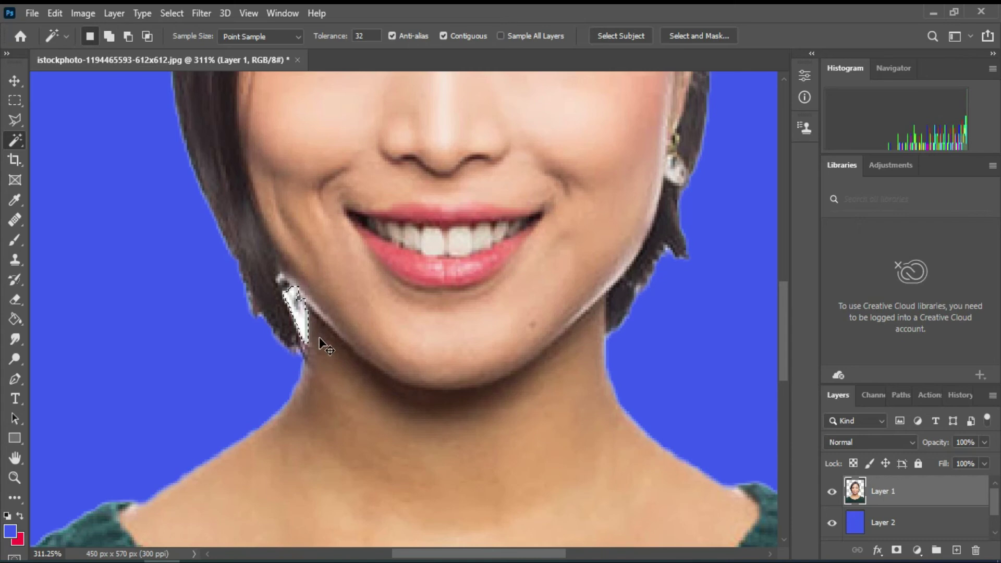
pyautogui.press('Delete')
pyautogui.hotkey('ctrl', 'd')
pyautogui.scroll(-1, 469, 355)
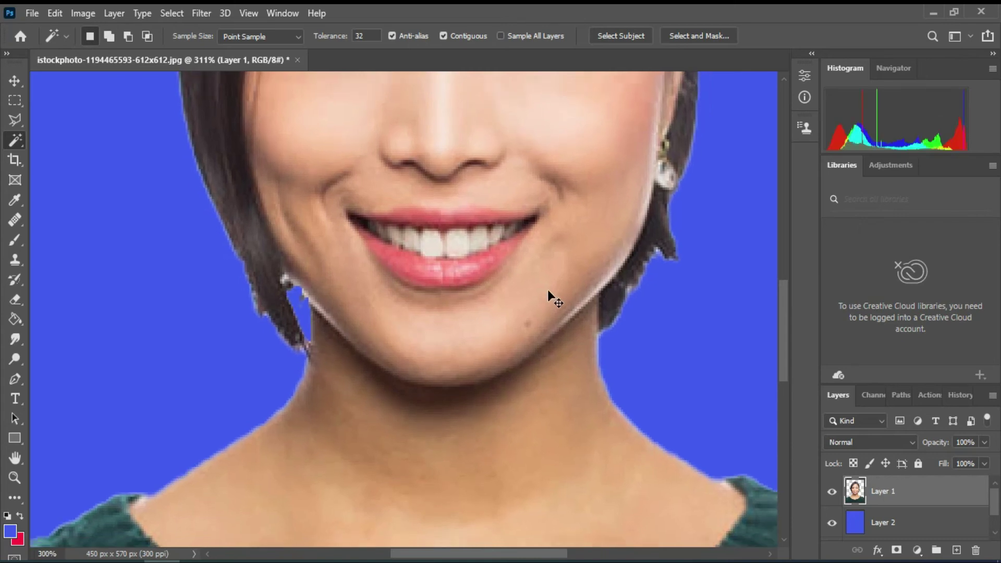
# Step: Merge Layer 1 down into the blue Layer 2 and hide the Background layer
pyautogui.hotkey('ctrl', '1')
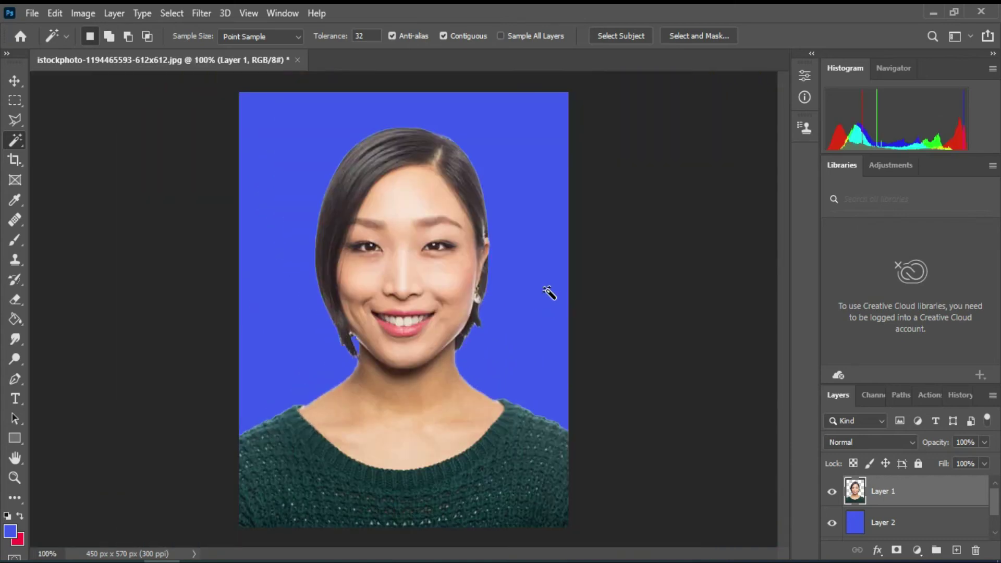
pyautogui.hotkey('ctrl', '-')
pyautogui.hotkey('ctrl', '-')
pyautogui.hotkey('ctrl', '-')
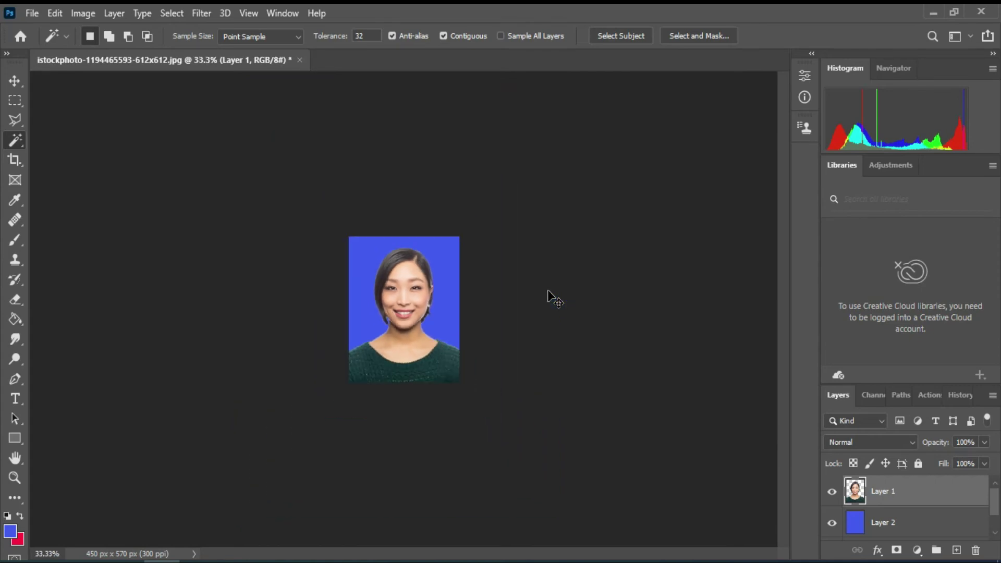
pyautogui.hotkey('ctrl', '+')
pyautogui.hotkey('ctrl', '+')
pyautogui.hotkey('ctrl', '+')
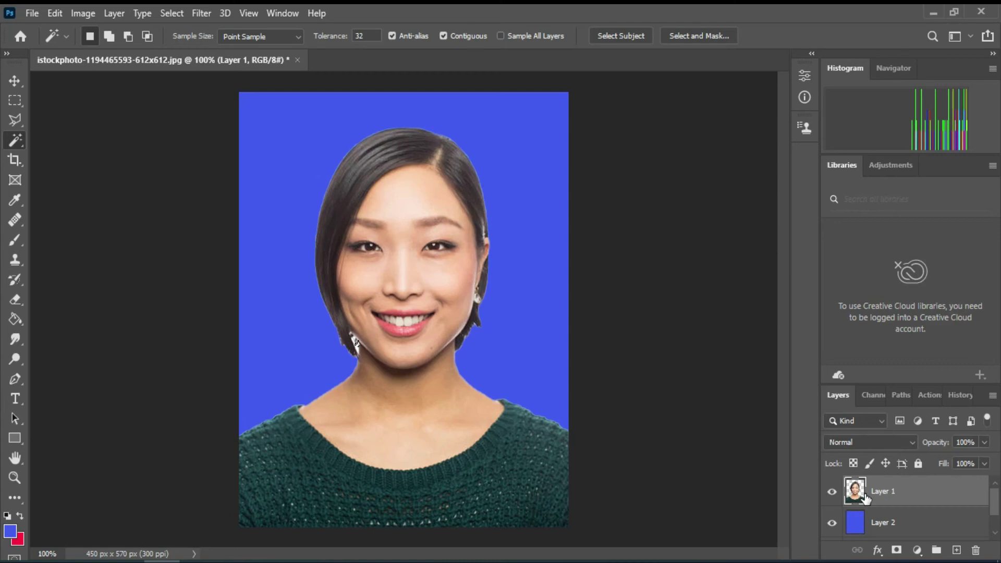
pyautogui.hotkey('ctrl', 'e')
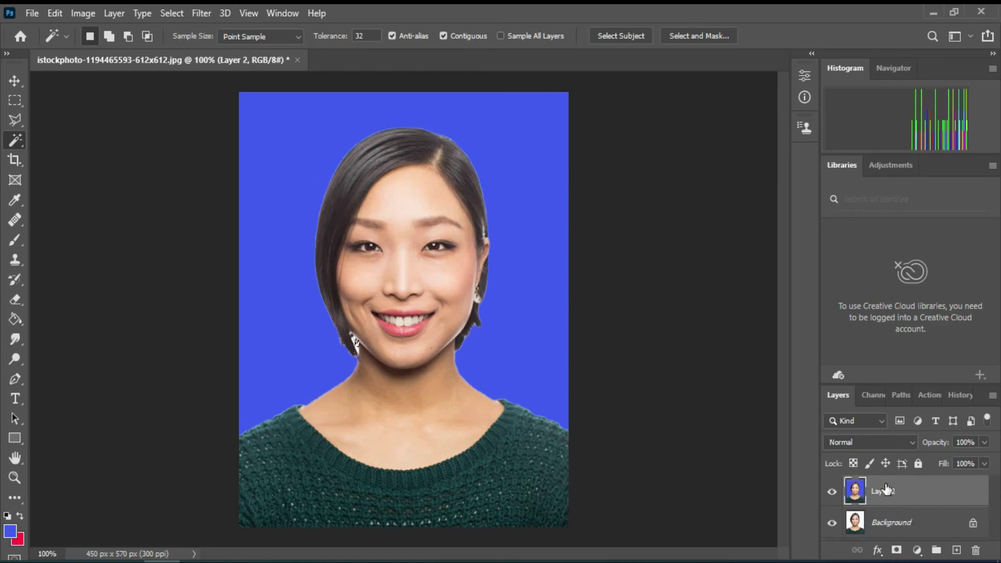
pyautogui.click(832, 523)
# Step: Create a new document from the A4 print preset, 210 x 297 mm at 300 ppi with a white background
pyautogui.click(30, 13)
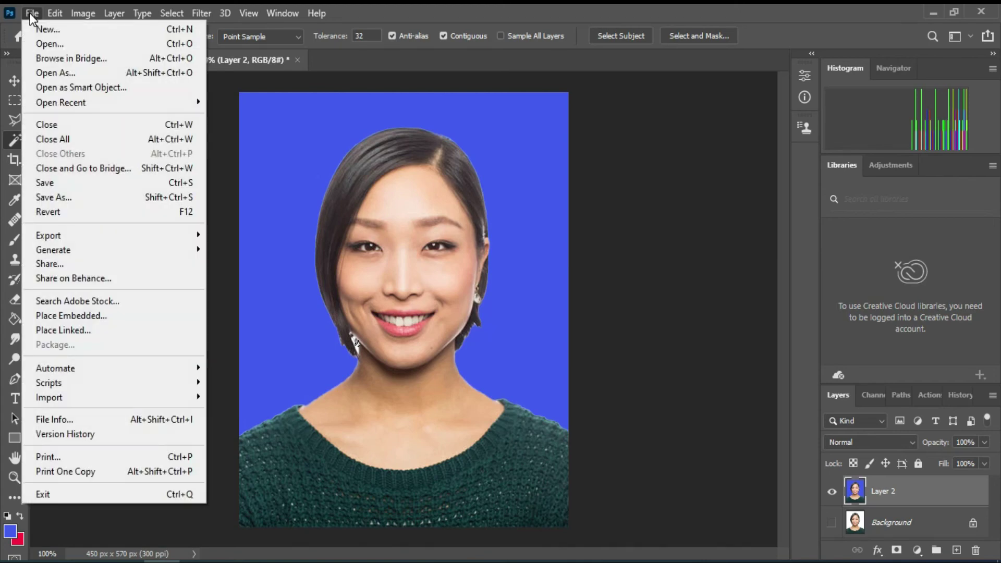
pyautogui.click(32, 13)
pyautogui.hotkey('ctrl', 'n')
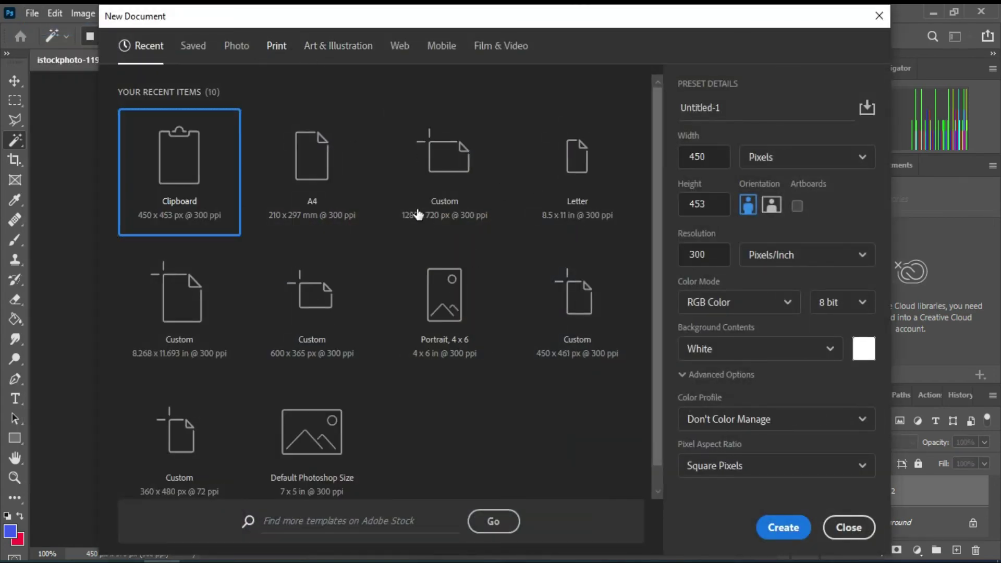
pyautogui.click(276, 46)
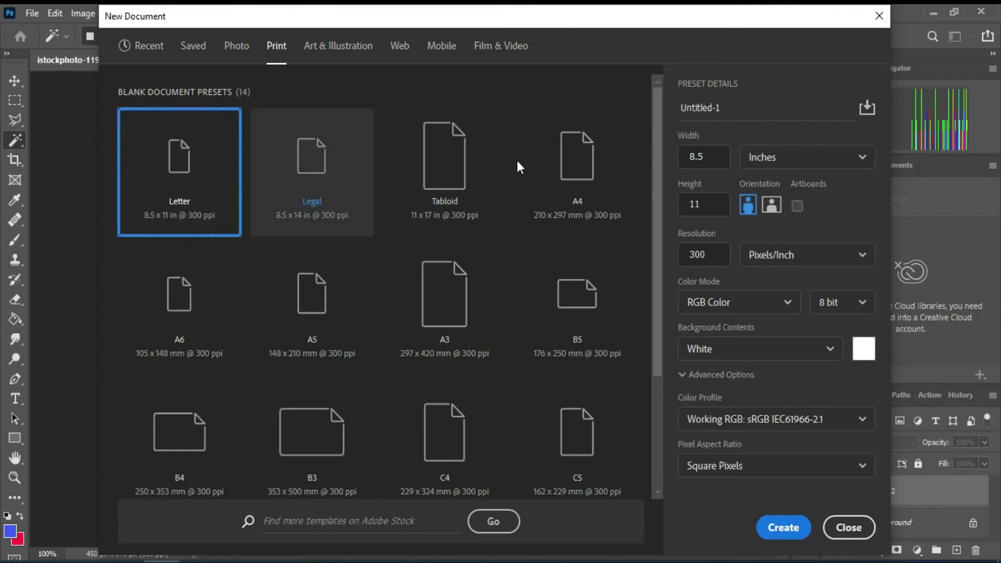
pyautogui.click(584, 167)
pyautogui.click(780, 527)
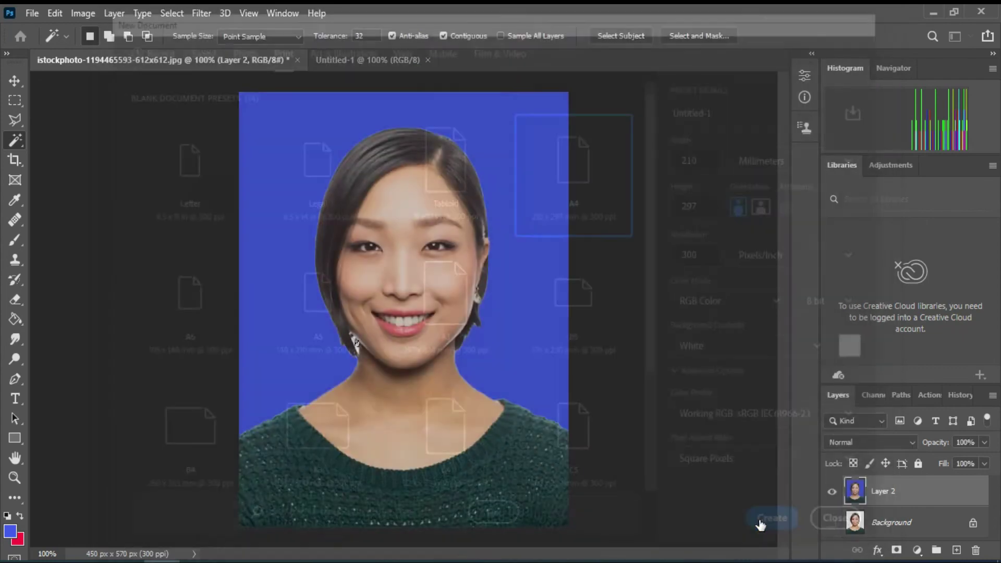
# Step: Copy the blue-background portrait into the new A4 document with the Move tool, placing it in the page's upper-left corner
pyautogui.click(254, 60)
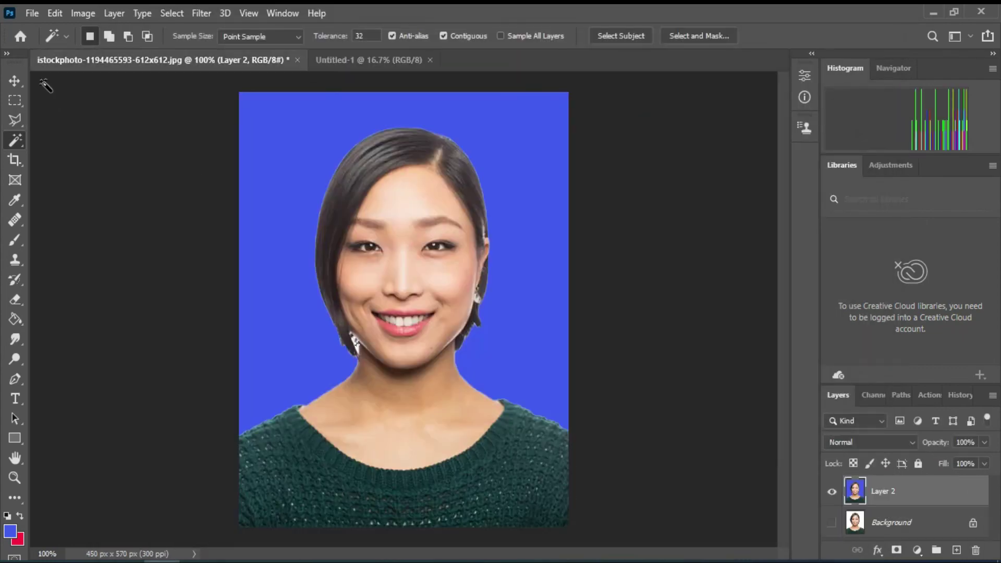
pyautogui.click(15, 81)
pyautogui.click(349, 61)
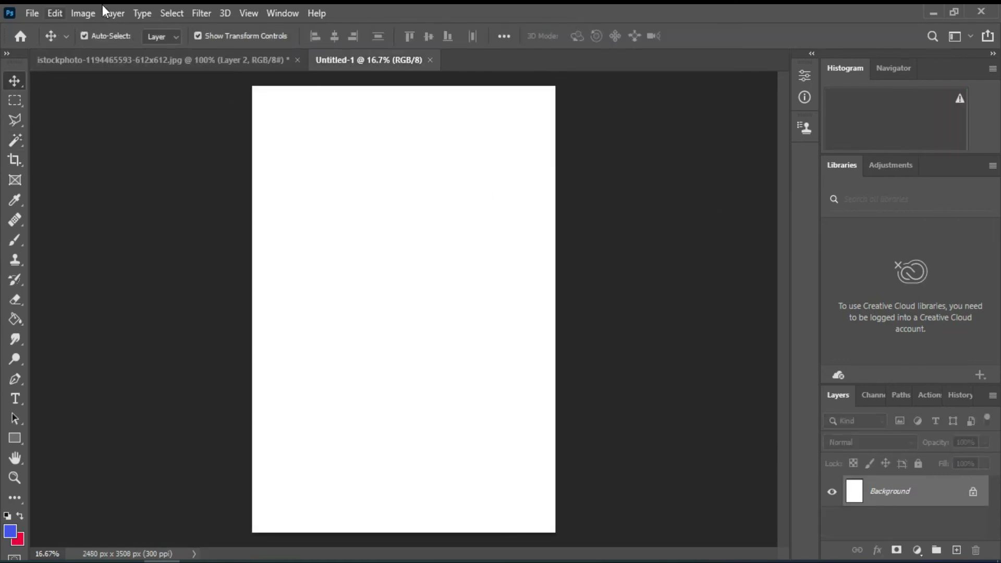
pyautogui.click(209, 61)
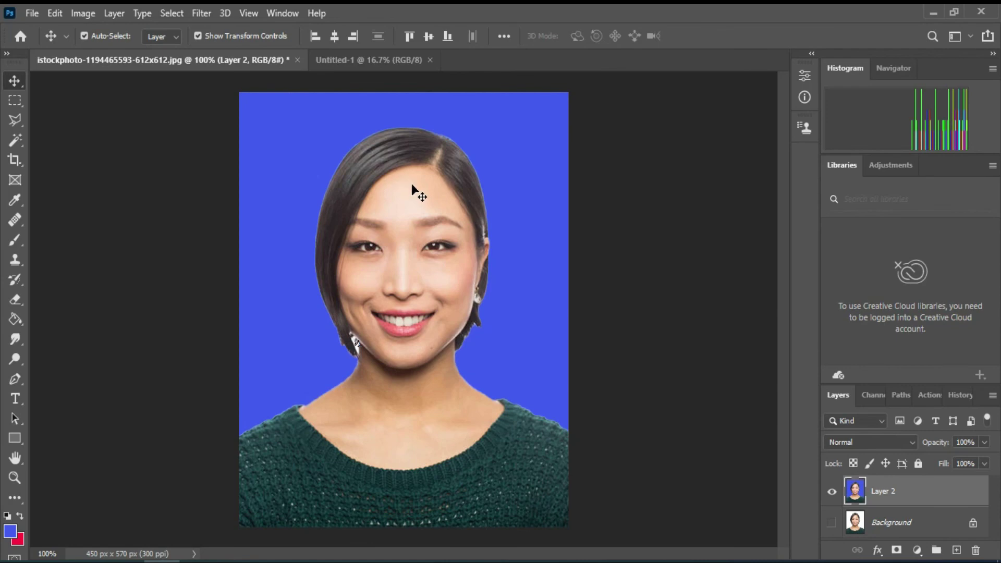
pyautogui.moveTo(412, 186); pyautogui.dragTo(278, 123)
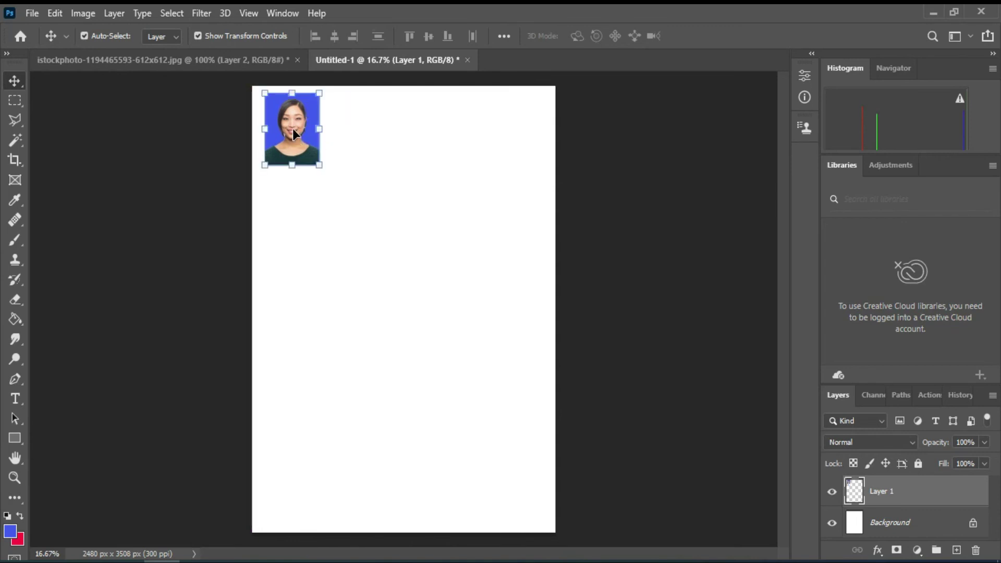
# Step: Duplicate the portrait three times across the page to form a row of four, and merge the copies into one layer
pyautogui.press('alt')
pyautogui.moveTo(294, 133); pyautogui.dragTo(492, 133)
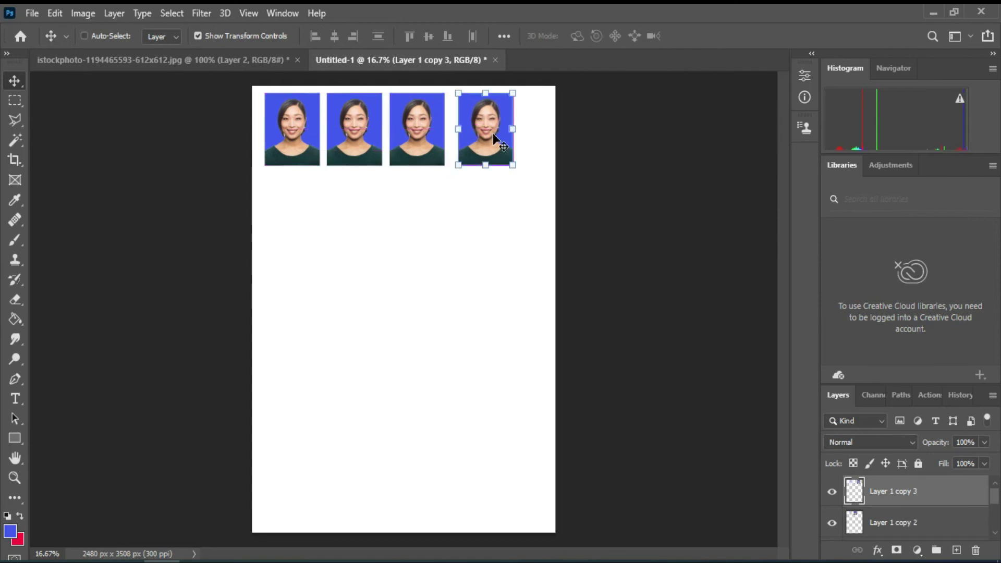
pyautogui.hotkey('ctrl', 'e')
pyautogui.hotkey('ctrl', 'e')
pyautogui.hotkey('ctrl', 'e')
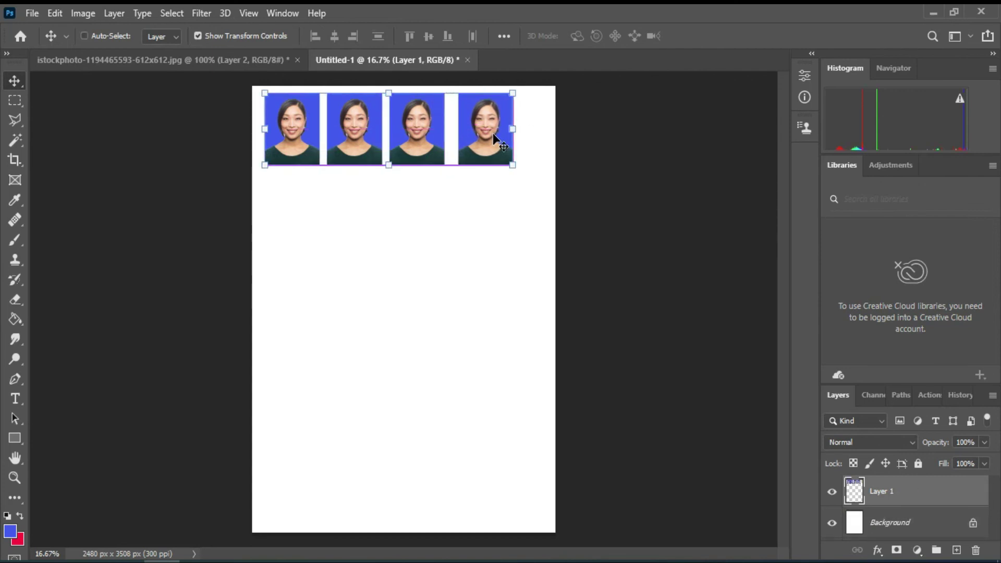
# Step: Duplicate the row of four portraits four times down the page to form five rows, and deselect the last copy
pyautogui.moveTo(493, 135); pyautogui.dragTo(486, 474)
pyautogui.click(529, 337)
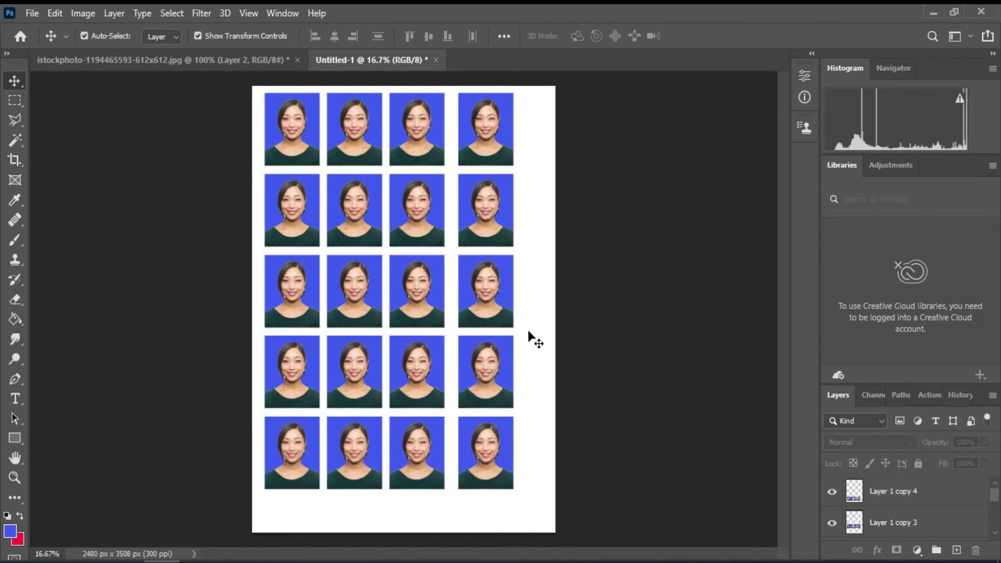